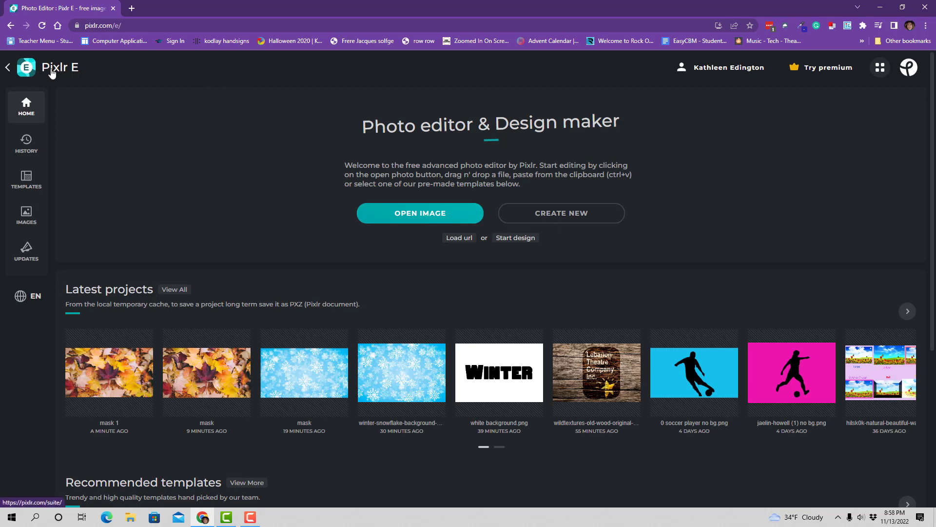
# - Create a new 1280 x 720 px document from the Web 2004 preset, named "Mask 1", with the background turned off
pyautogui.click(535, 218)
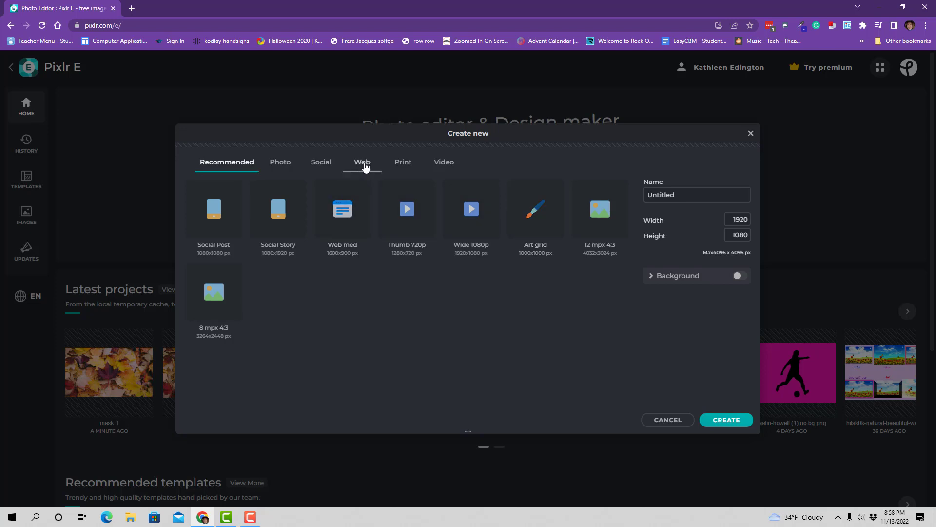
pyautogui.click(365, 165)
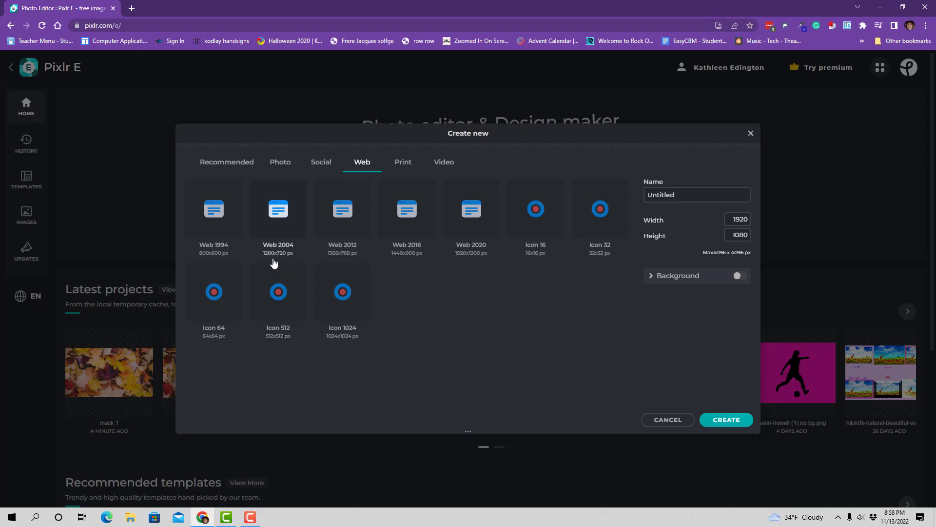
pyautogui.click(288, 244)
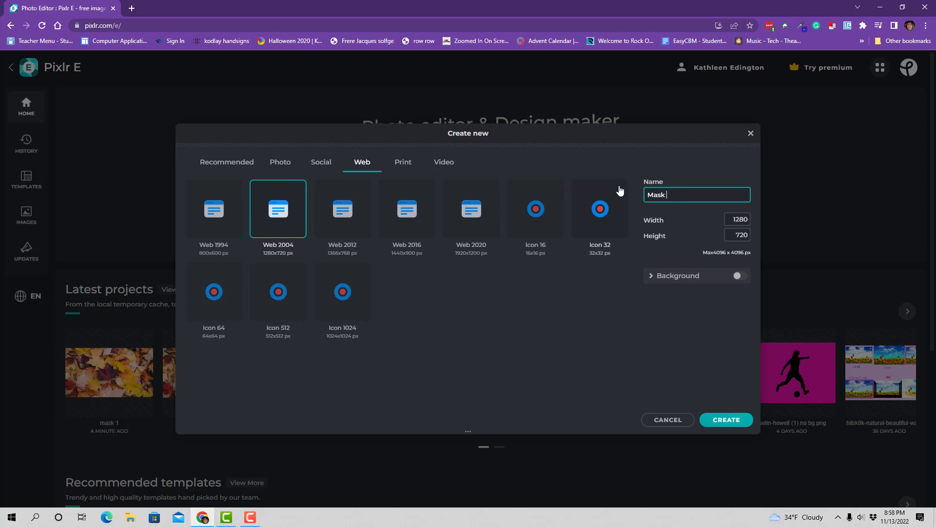
pyautogui.click(742, 277)
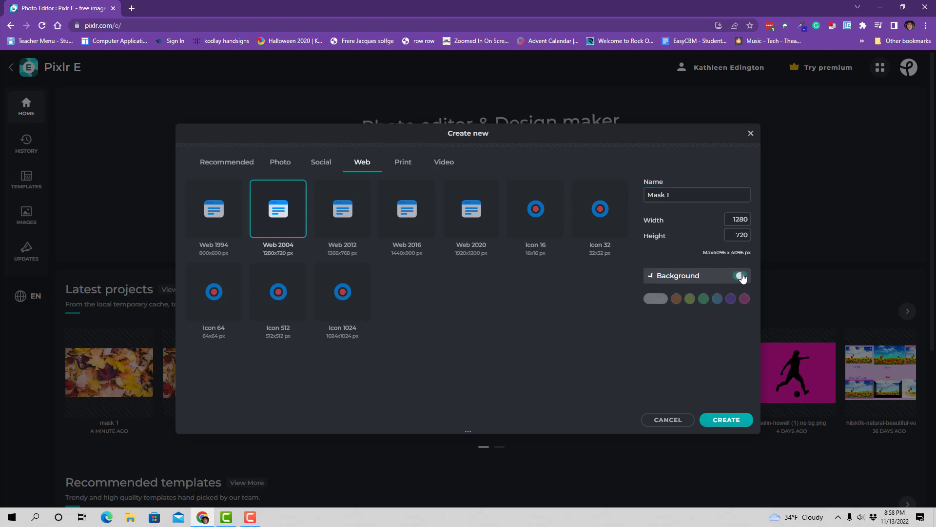
pyautogui.click(738, 277)
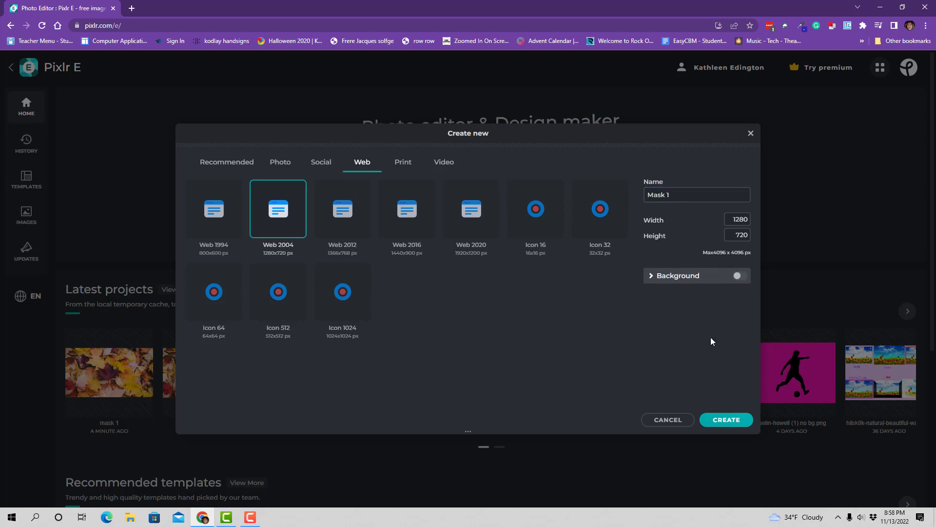
pyautogui.click(727, 421)
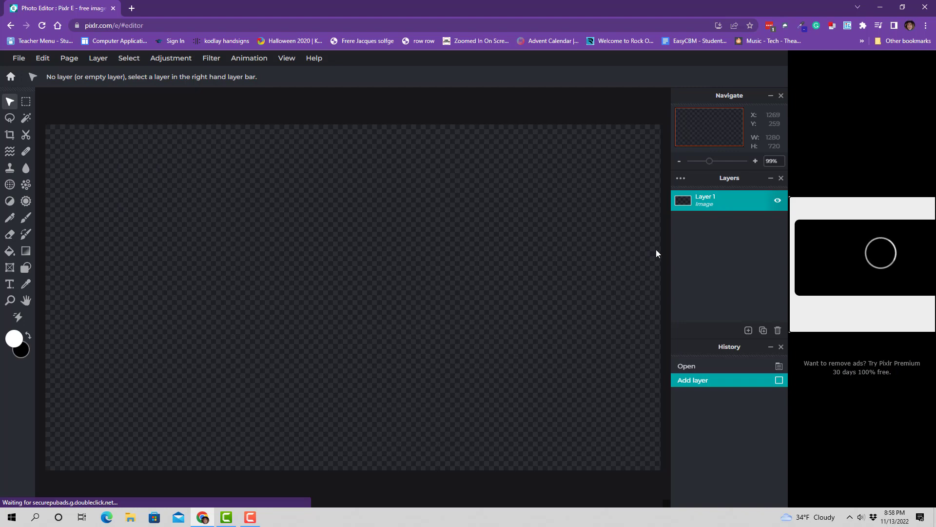
# - Add a text layer to the canvas that reads "Fall"
pyautogui.click(11, 285)
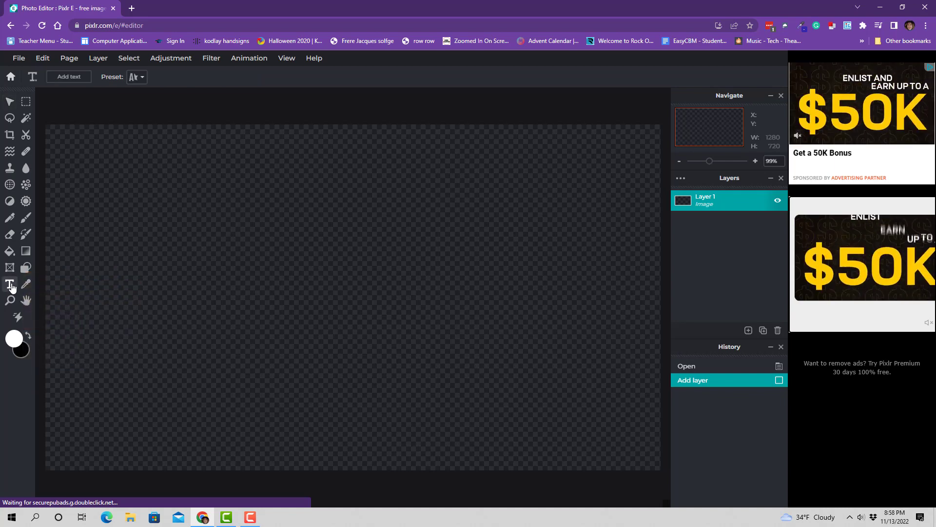
pyautogui.click(69, 77)
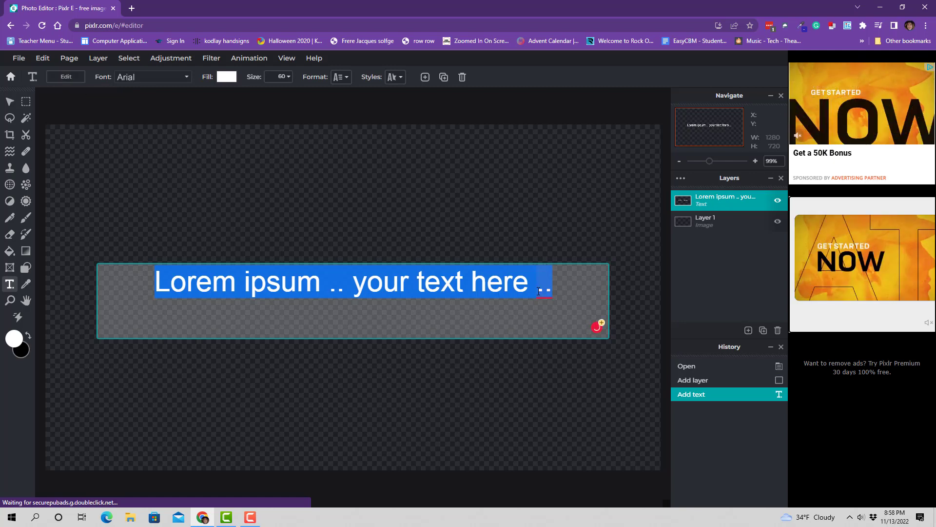
pyautogui.write('F')
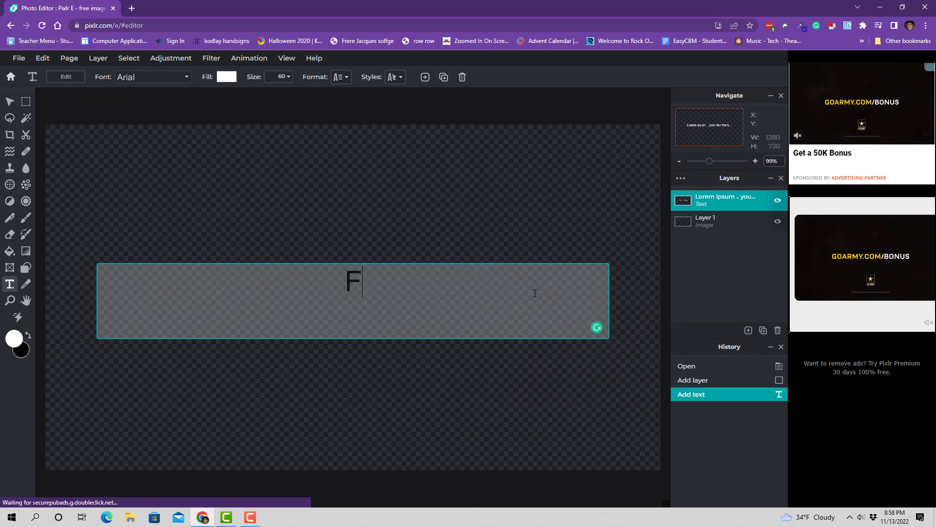
pyautogui.write('all')
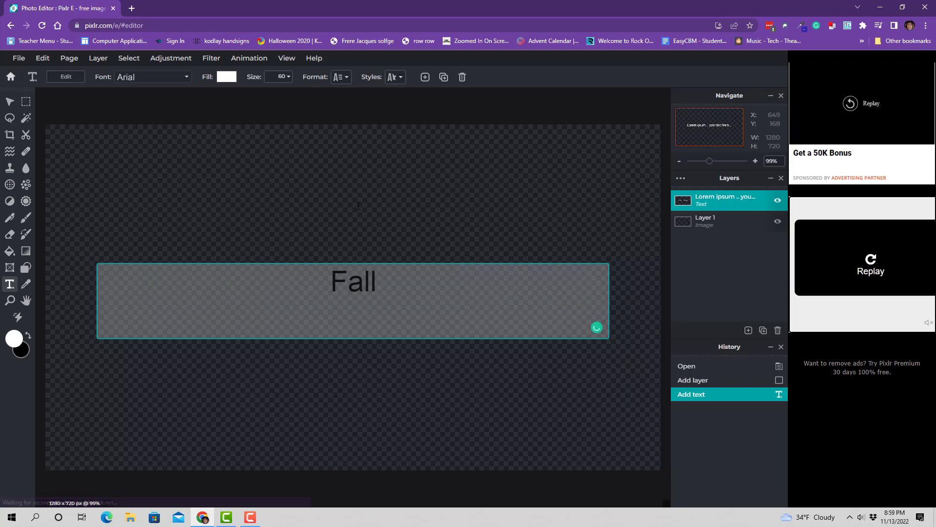
pyautogui.click(358, 207)
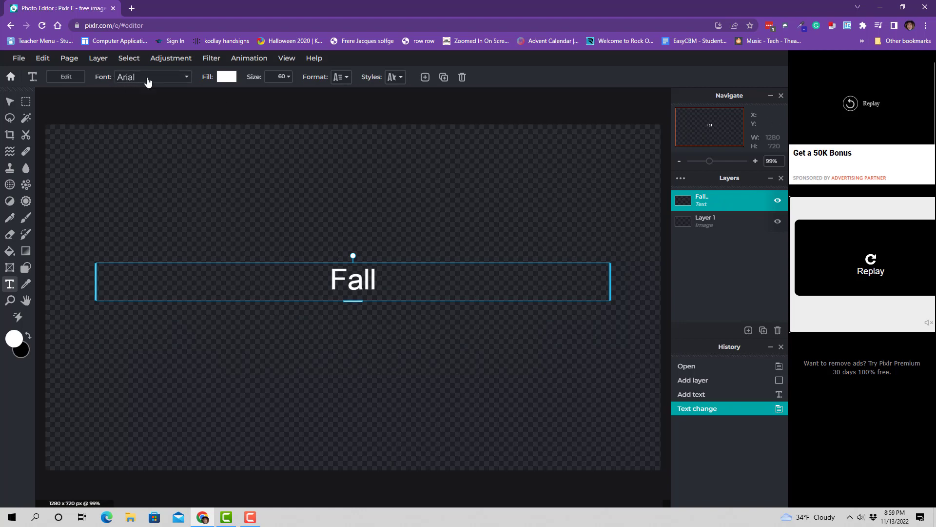
# - Change the font of the "Fall" text to Daddy Day
pyautogui.click(226, 78)
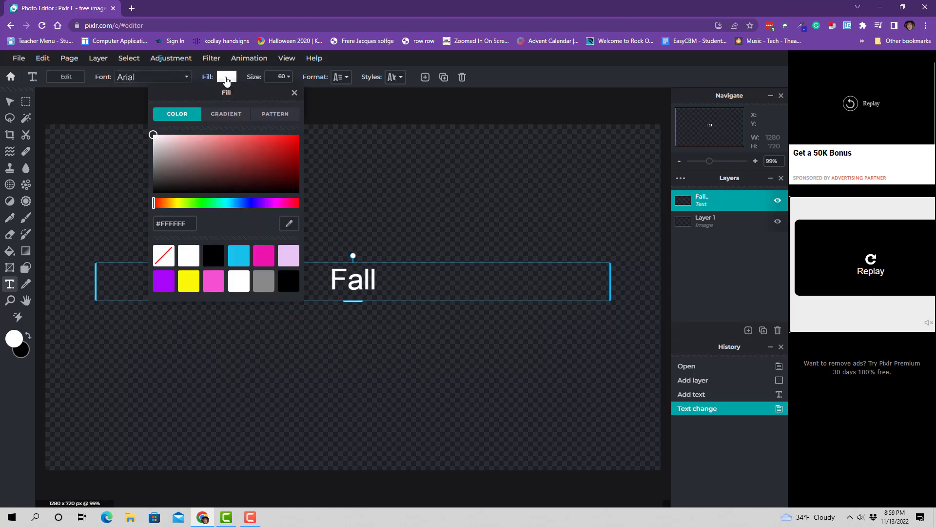
pyautogui.click(227, 79)
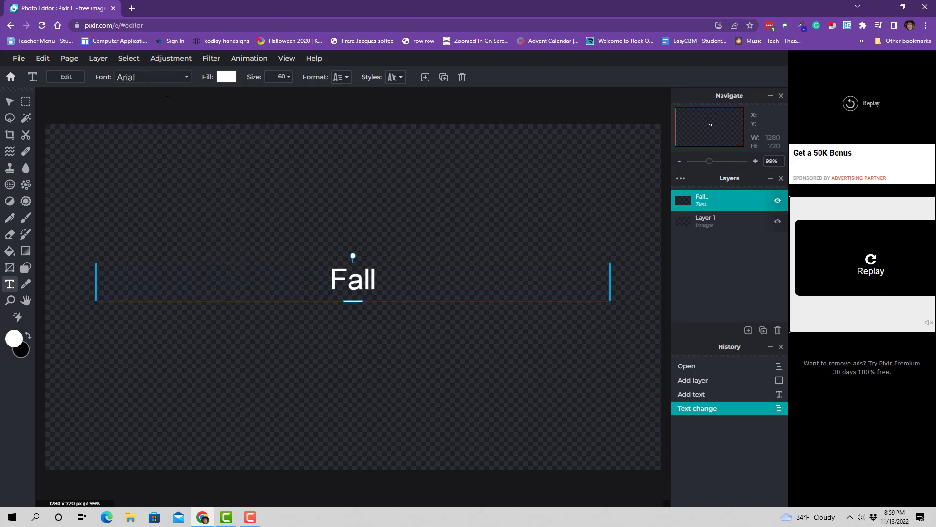
pyautogui.click(187, 81)
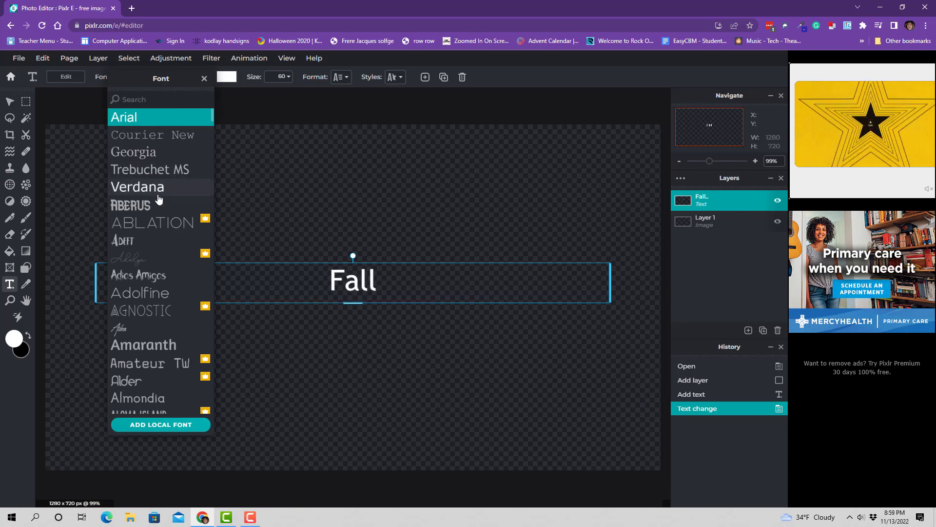
pyautogui.scroll(-15, 162, 244)
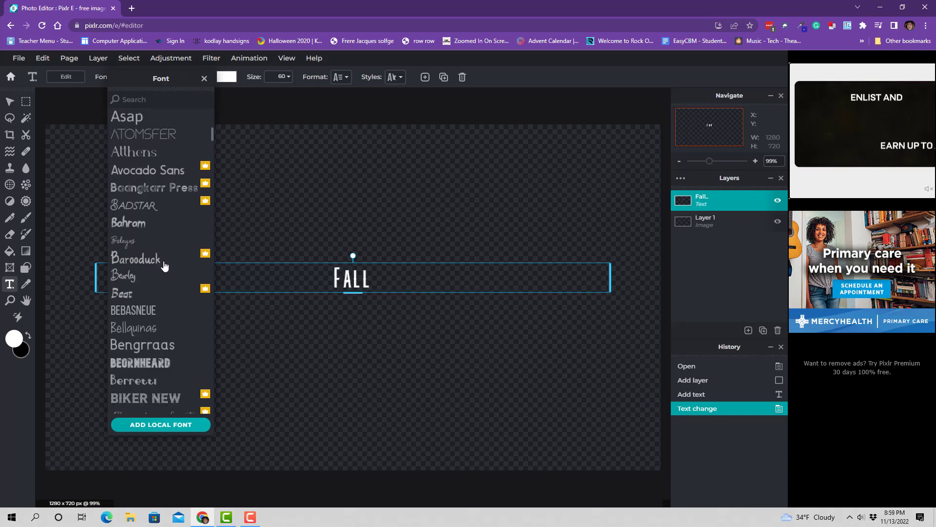
pyautogui.scroll(-3, 166, 261)
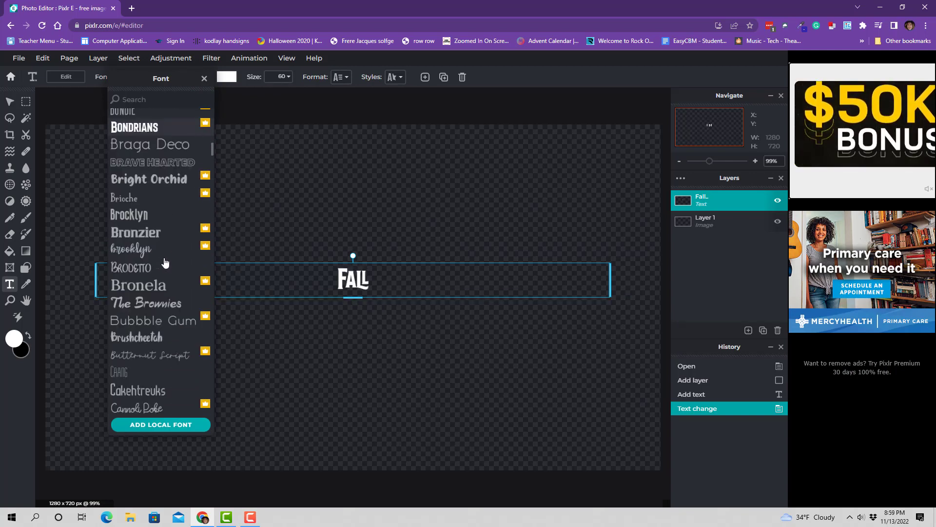
pyautogui.scroll(-6, 166, 260)
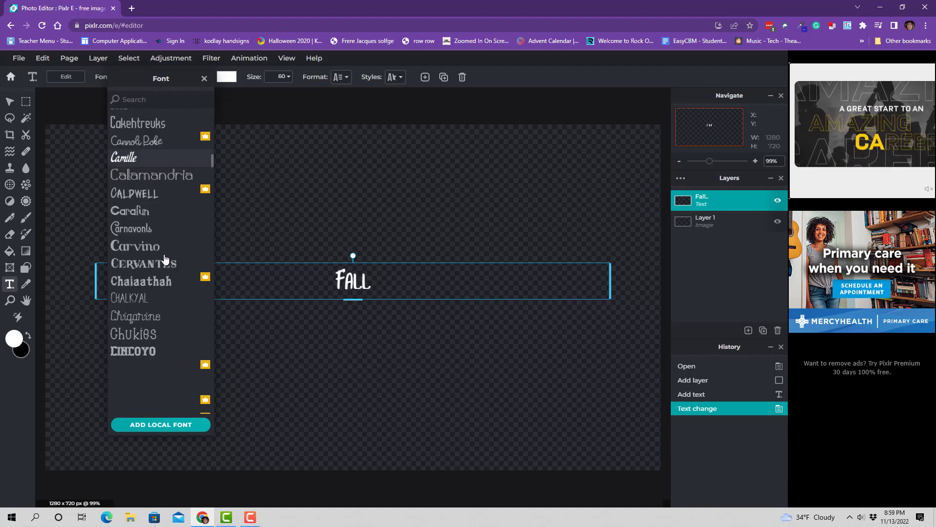
pyautogui.scroll(-2, 164, 257)
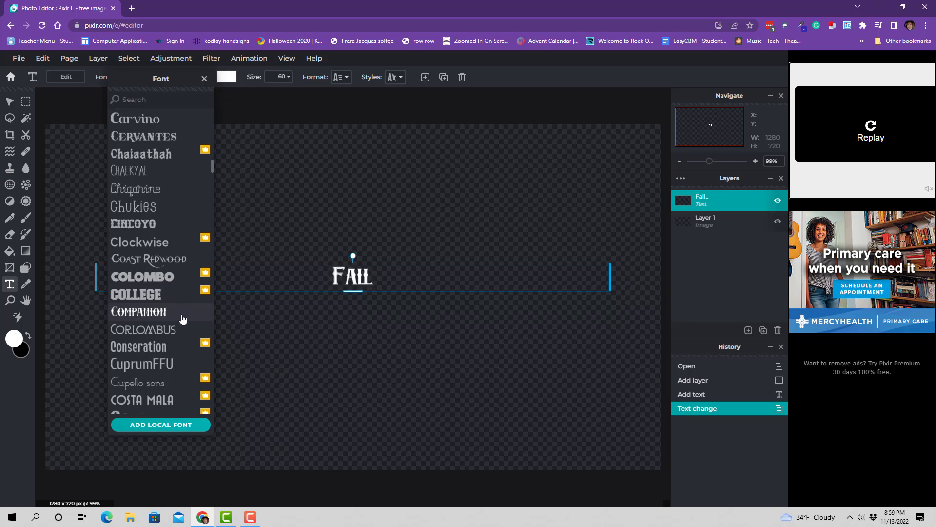
pyautogui.scroll(-4, 184, 317)
pyautogui.scroll(-2, 182, 319)
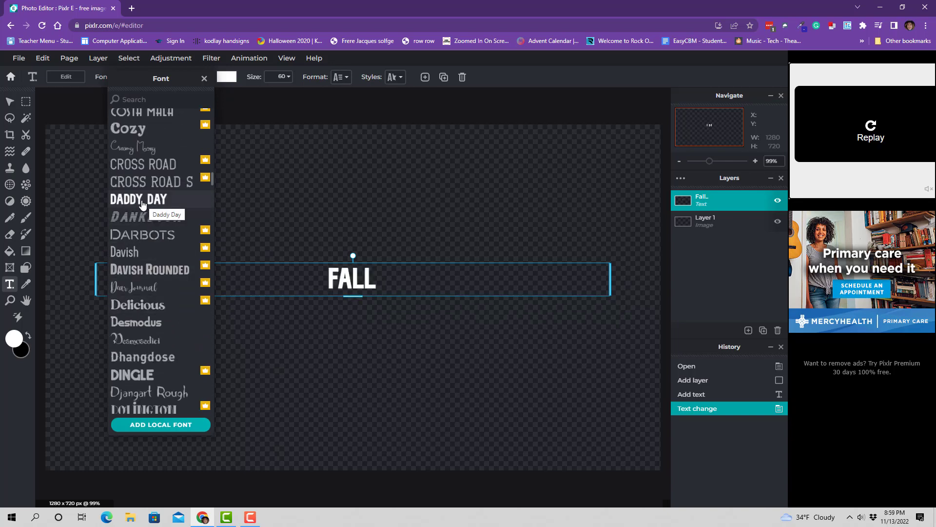
pyautogui.click(141, 200)
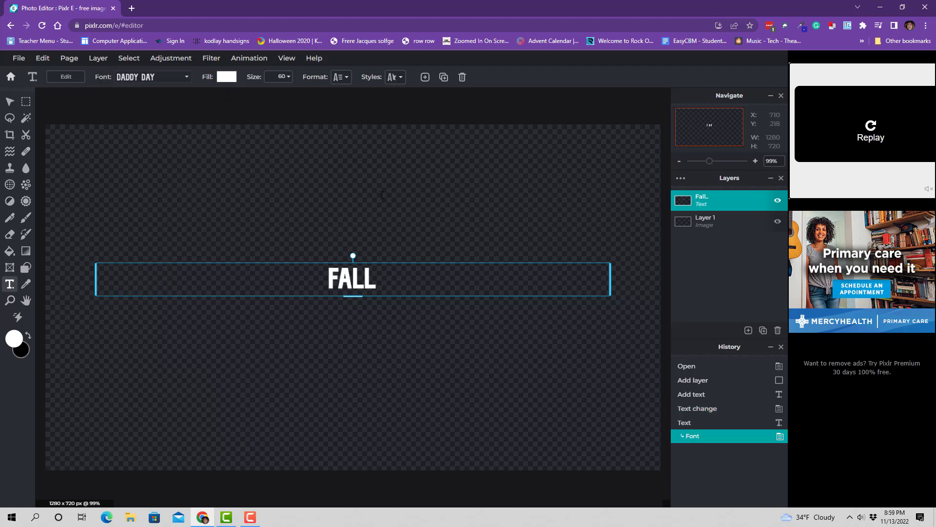
# - Enlarge the "Fall" text to size 670
pyautogui.click(290, 77)
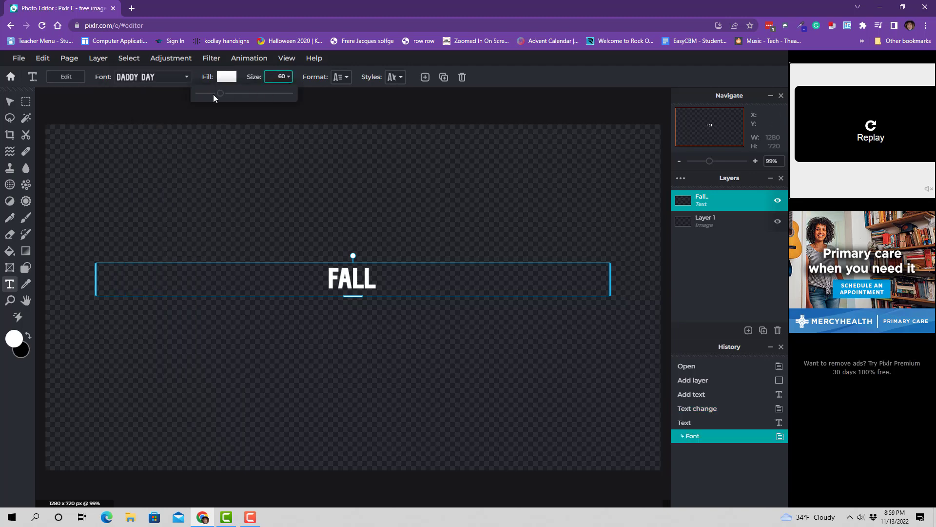
pyautogui.moveTo(236, 99); pyautogui.dragTo(241, 98)
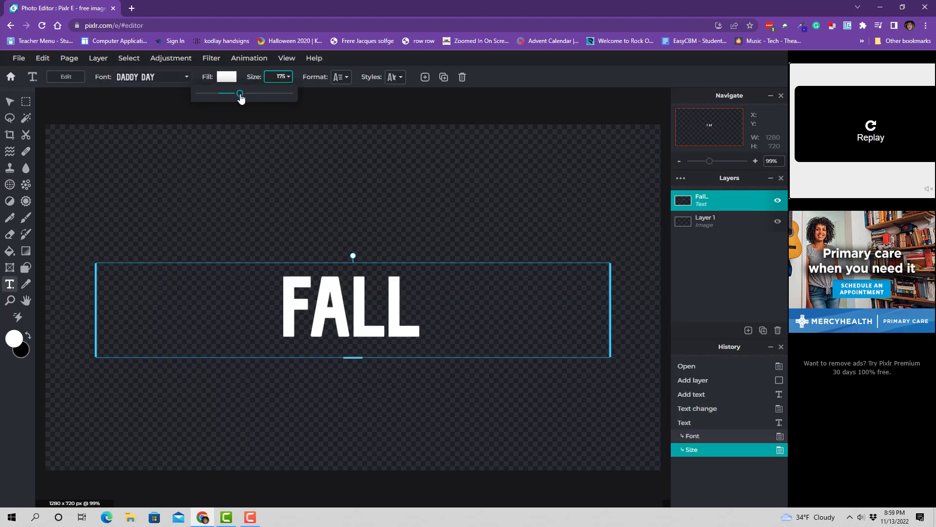
pyautogui.click(324, 296)
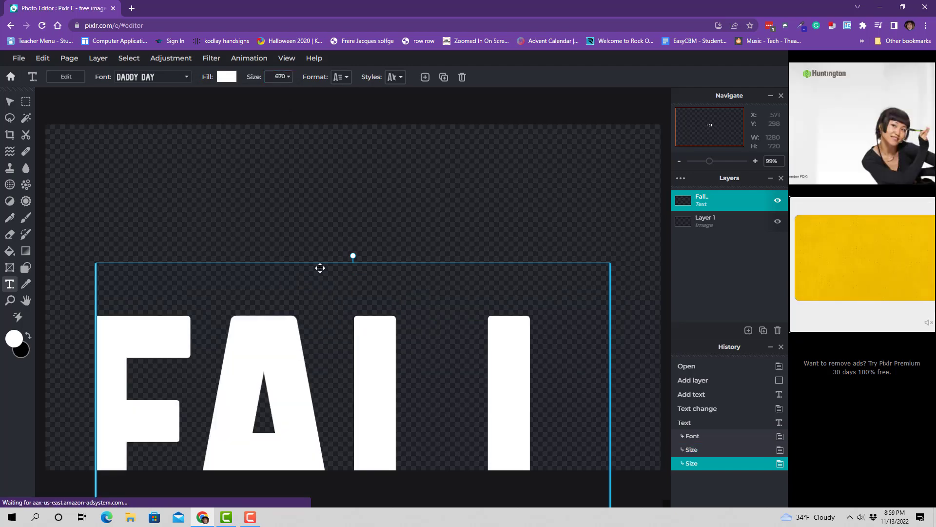
# - Move the enlarged "Fall" text up until all its letters fit vertically within the canvas
pyautogui.moveTo(320, 268); pyautogui.dragTo(313, 147)
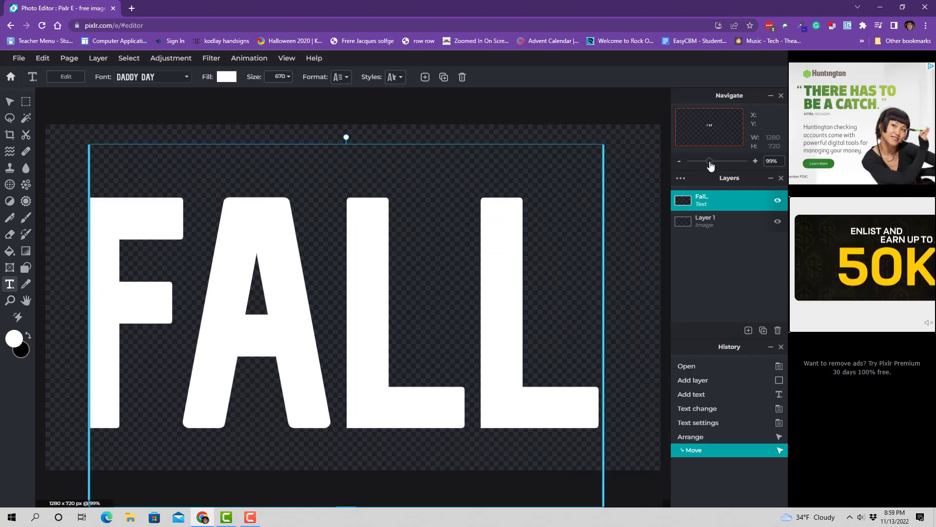
pyautogui.moveTo(710, 165); pyautogui.dragTo(707, 163)
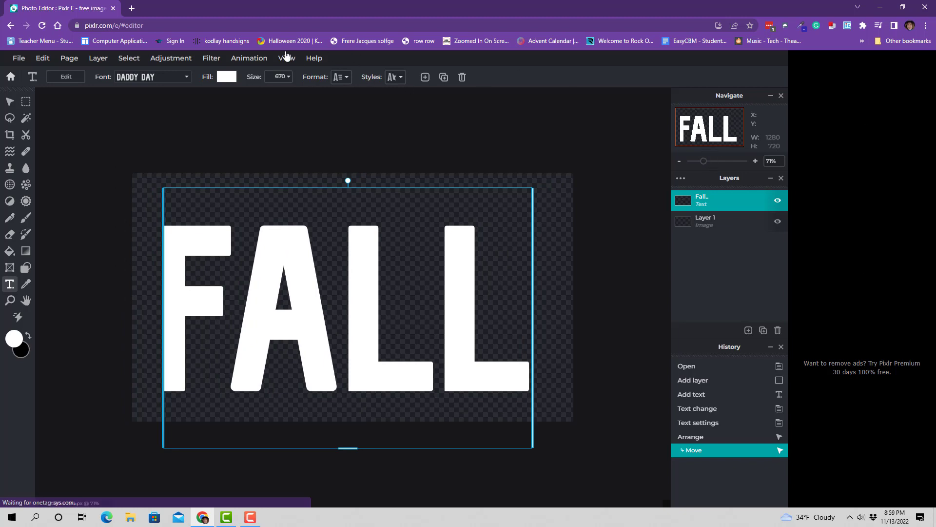
pyautogui.click(285, 59)
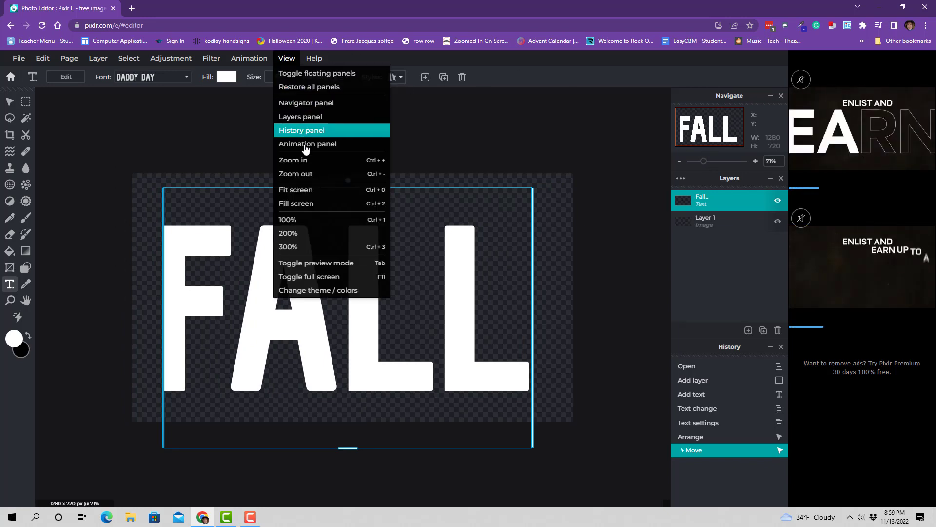
pyautogui.click(315, 58)
pyautogui.click(429, 135)
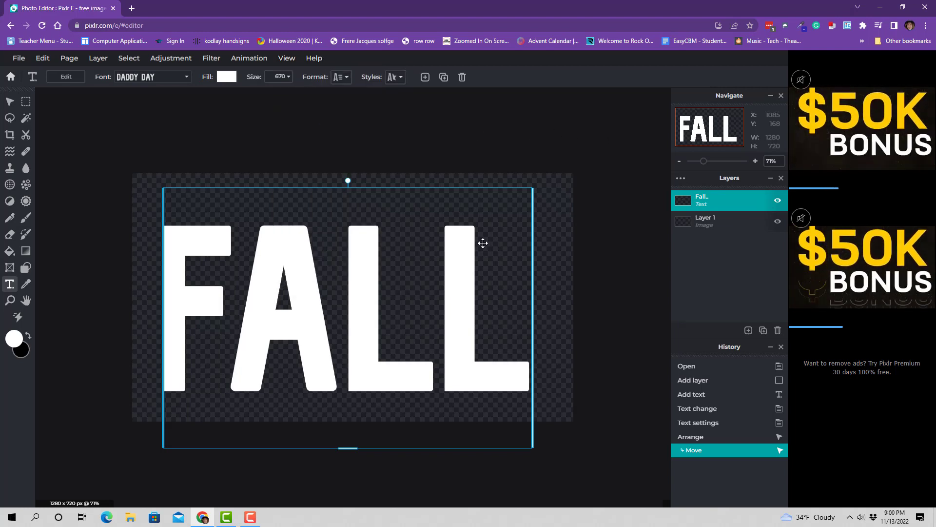
pyautogui.moveTo(373, 293); pyautogui.dragTo(372, 279)
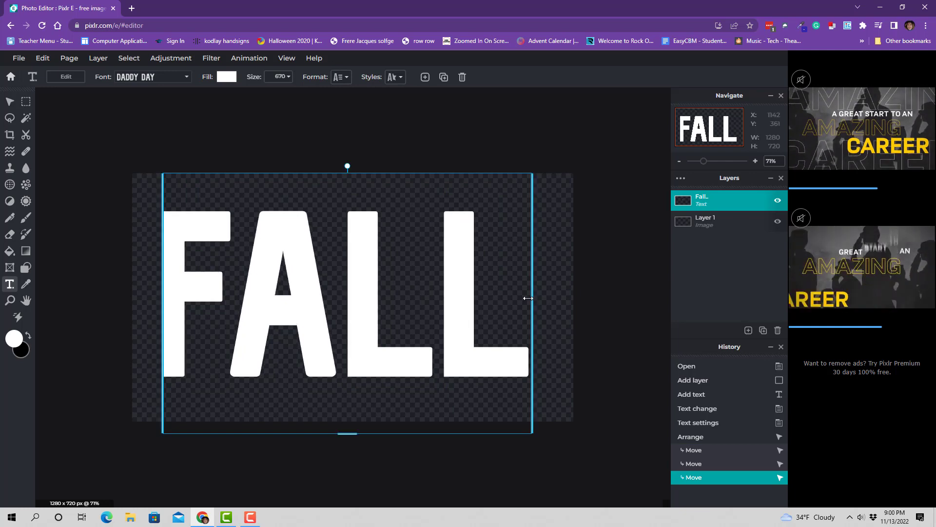
# - Widen the text box on both sides to span the full canvas width, then deselect the text
pyautogui.moveTo(533, 295); pyautogui.dragTo(568, 297)
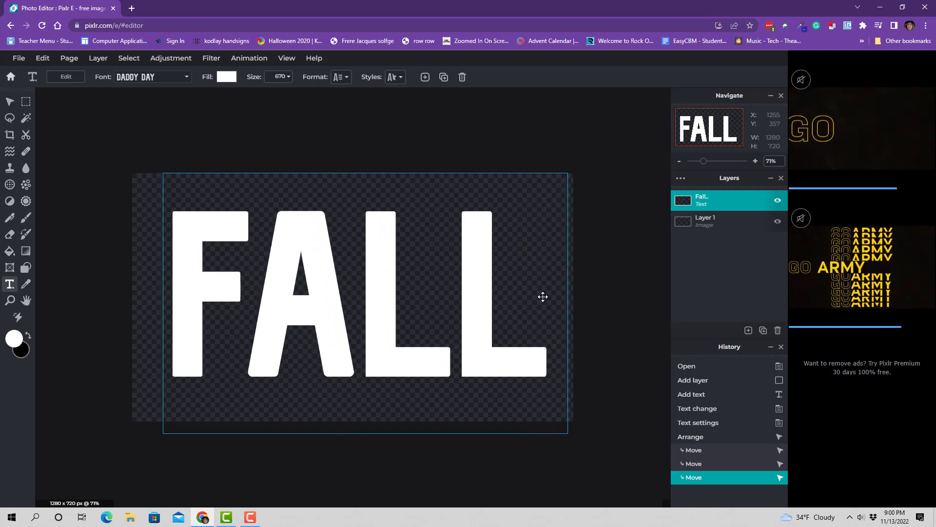
pyautogui.moveTo(163, 301); pyautogui.dragTo(131, 297)
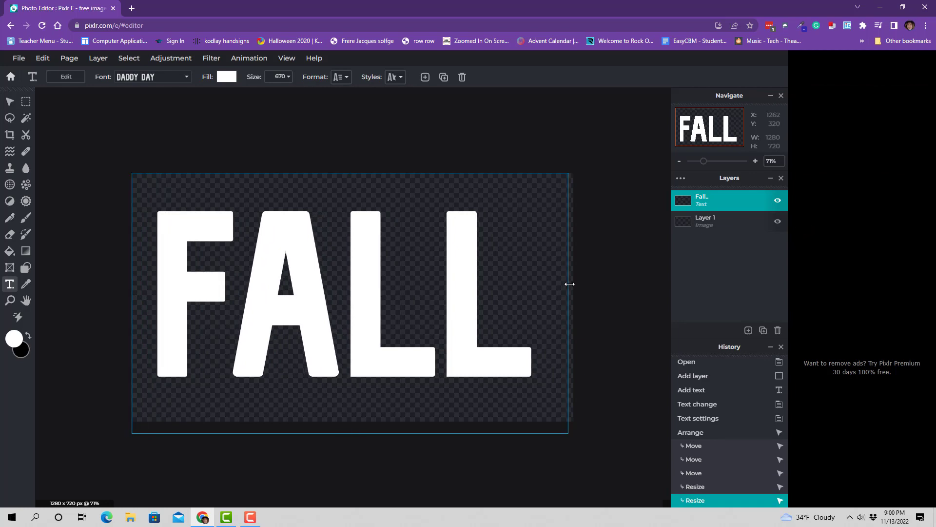
pyautogui.moveTo(568, 282); pyautogui.dragTo(575, 282)
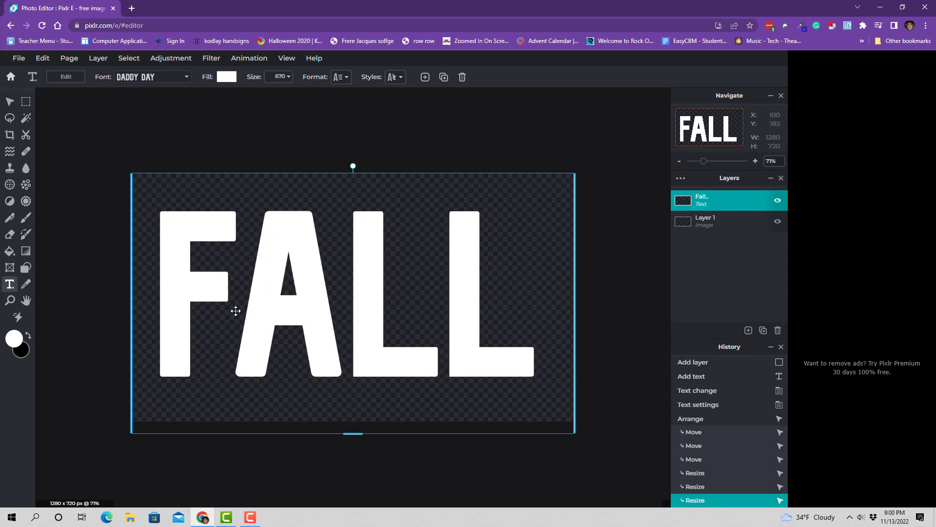
pyautogui.click(630, 237)
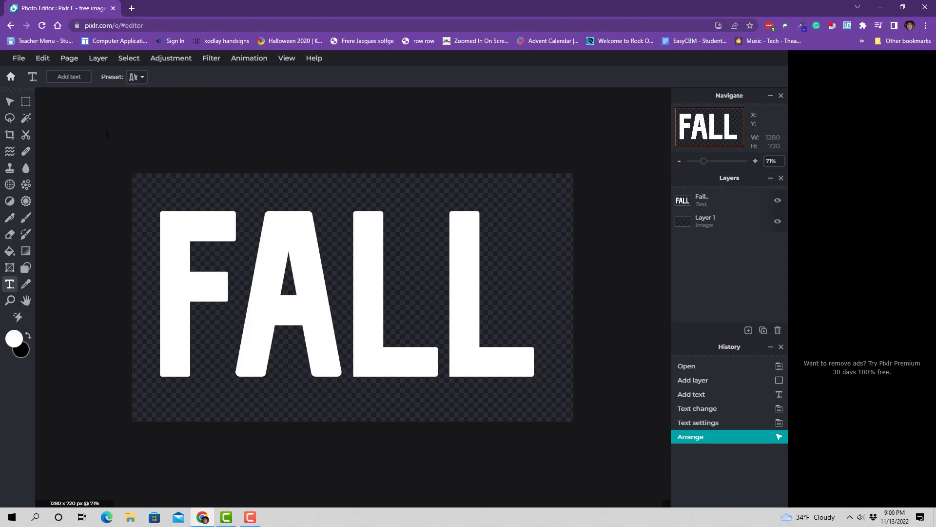
# - Search the web for unsplash in a new browser tab and open the Unsplash website
pyautogui.click(132, 8)
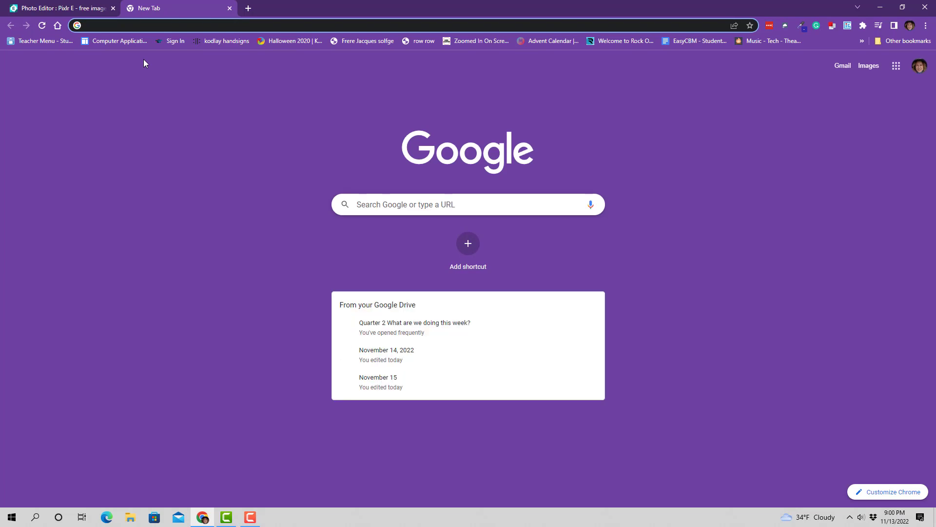
pyautogui.write('uns')
pyautogui.press('Return')
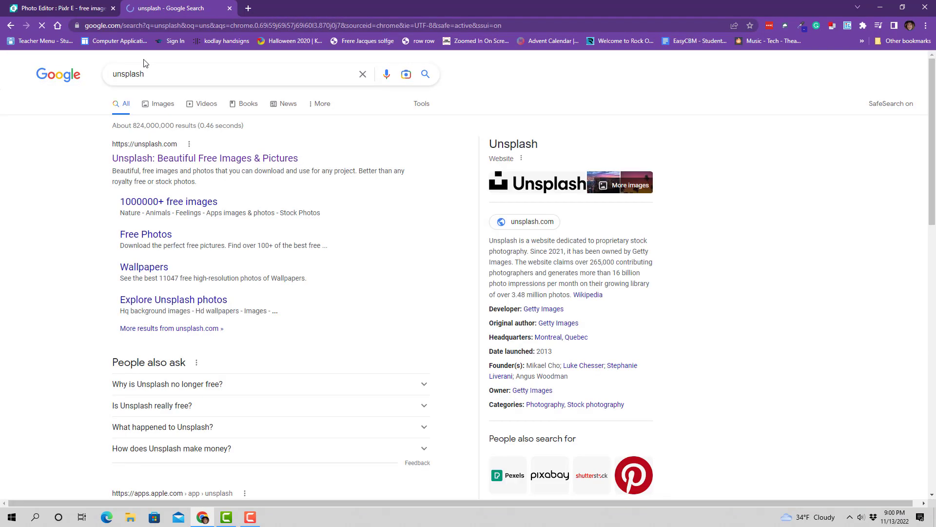
pyautogui.click(202, 161)
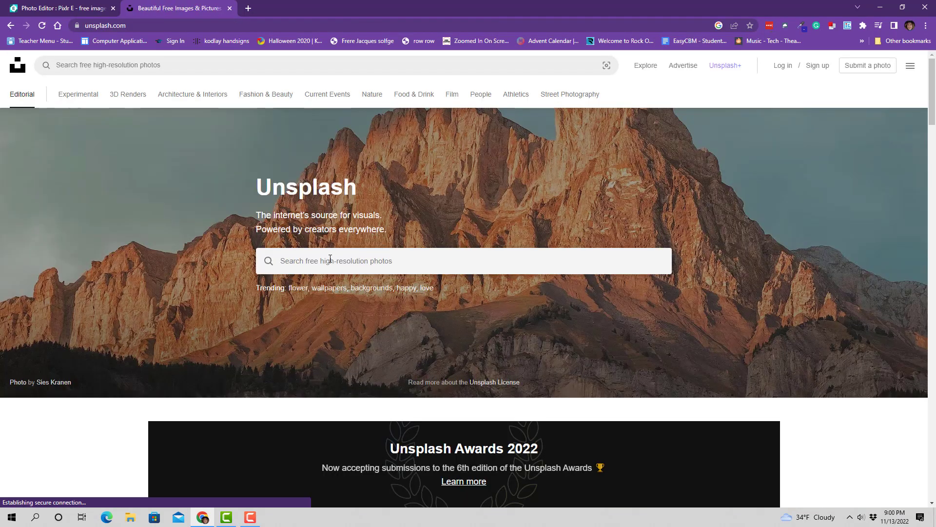
# - Search Unsplash for "fall leaves" and open the photo of yellow maple leaves with a dark red leaf in the centre
pyautogui.click(325, 261)
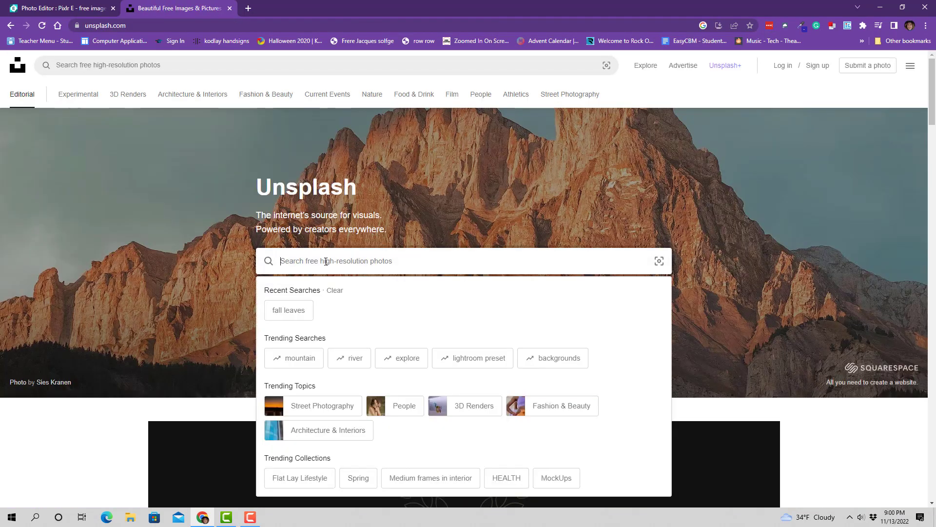
pyautogui.click(283, 313)
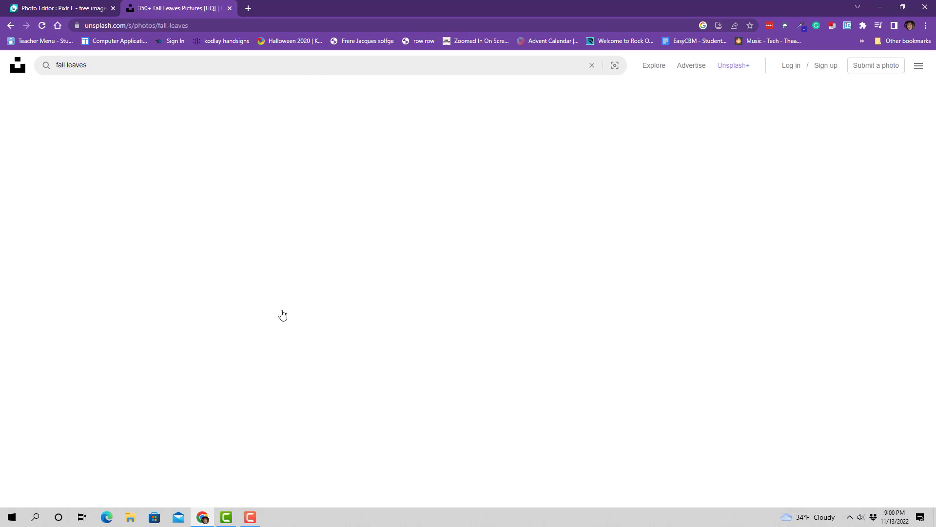
pyautogui.scroll(-2, 225, 237)
pyautogui.scroll(-2, 224, 234)
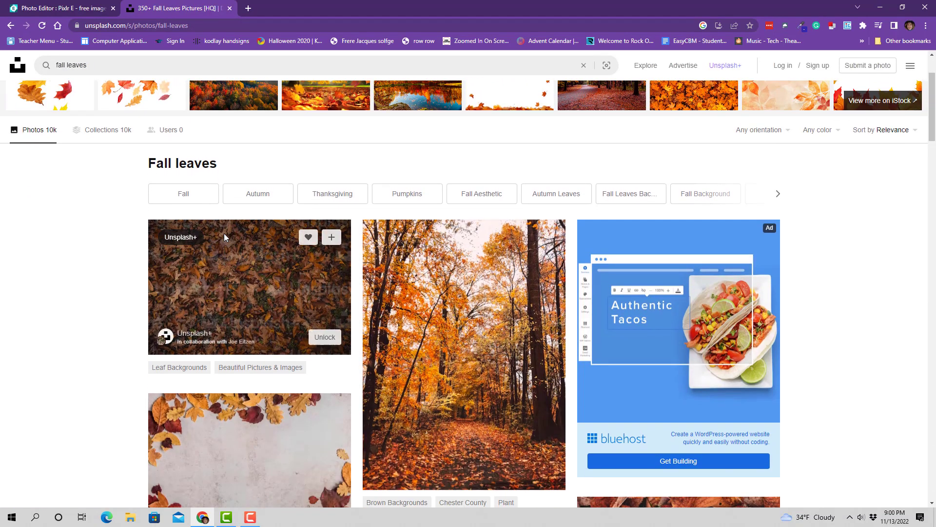
pyautogui.scroll(-4, 252, 258)
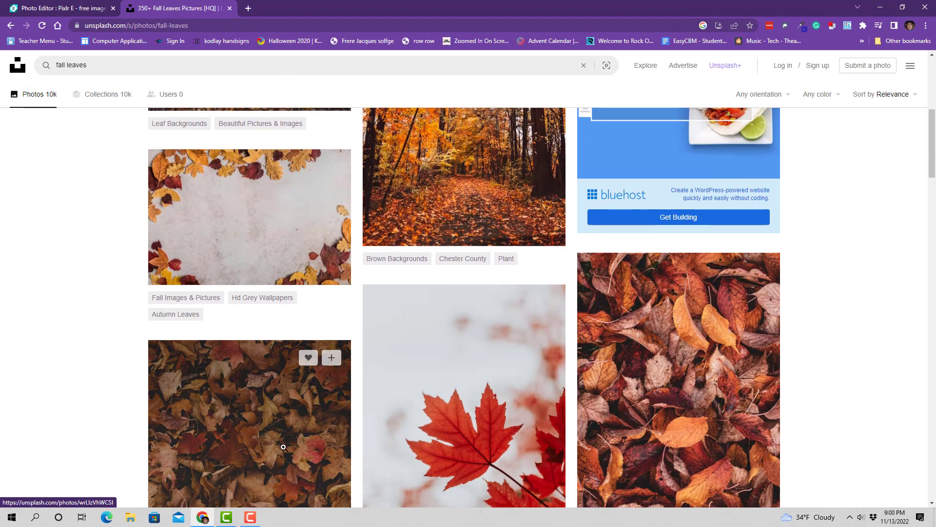
pyautogui.scroll(-1, 341, 342)
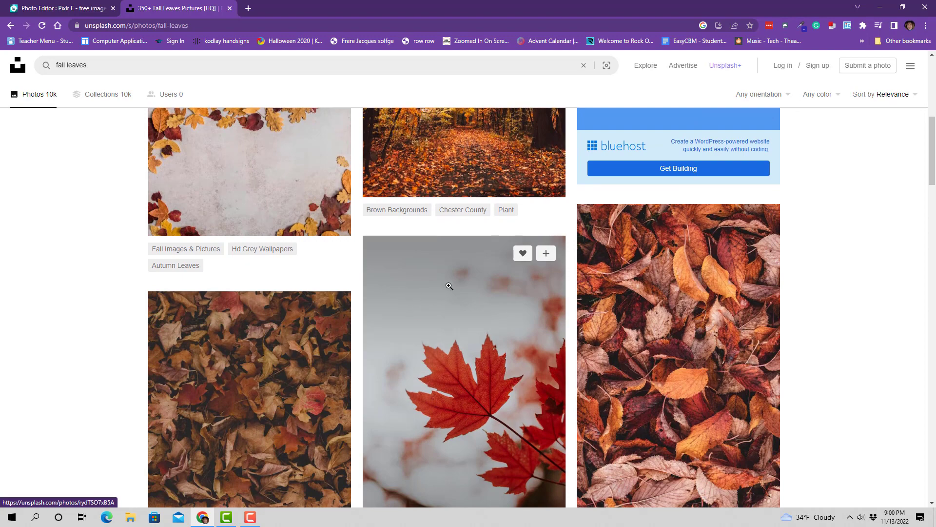
pyautogui.scroll(-2, 530, 356)
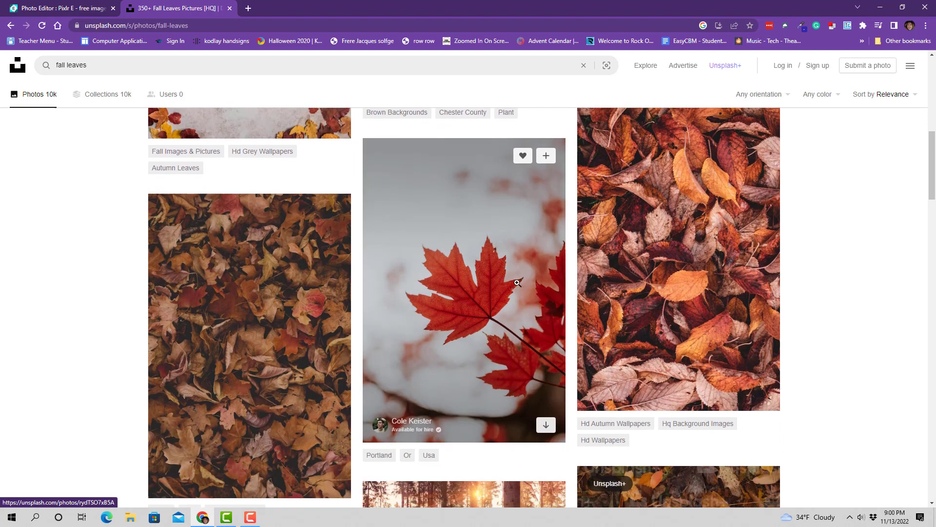
pyautogui.scroll(-2, 488, 322)
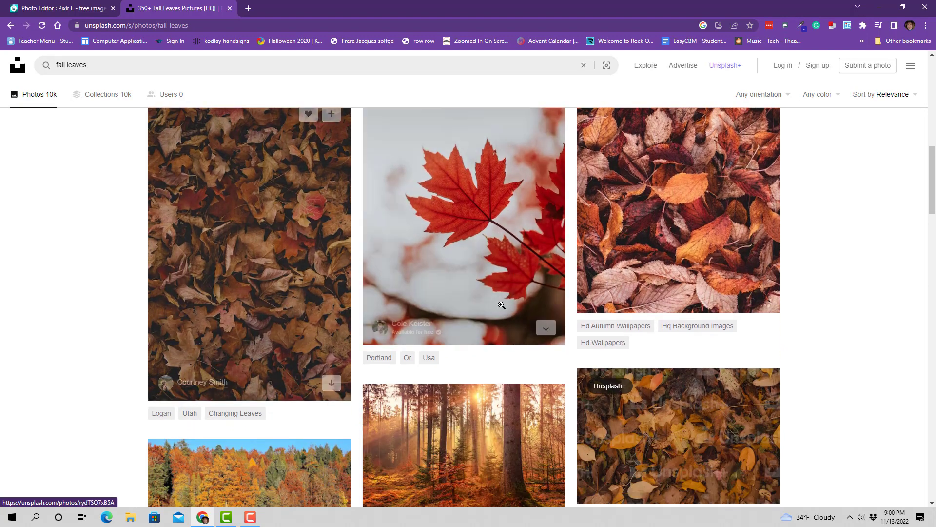
pyautogui.scroll(-3, 264, 347)
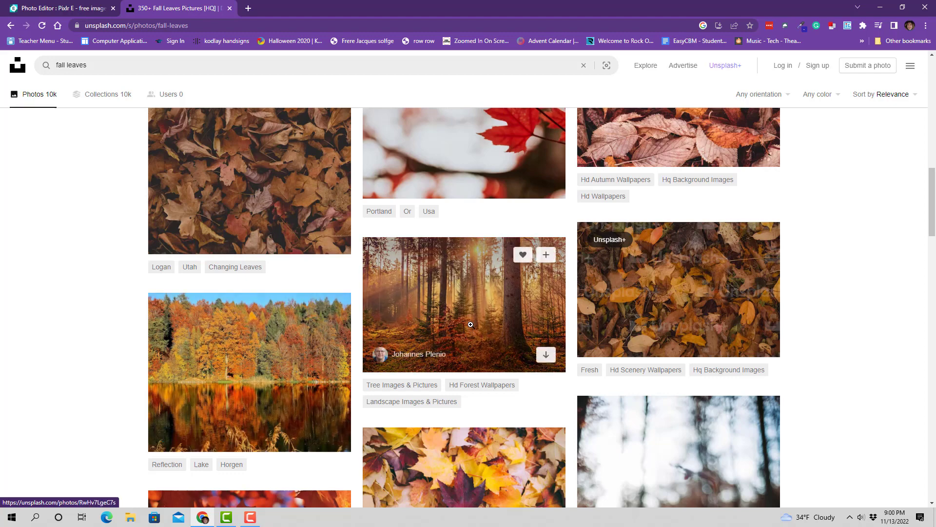
pyautogui.scroll(-6, 470, 324)
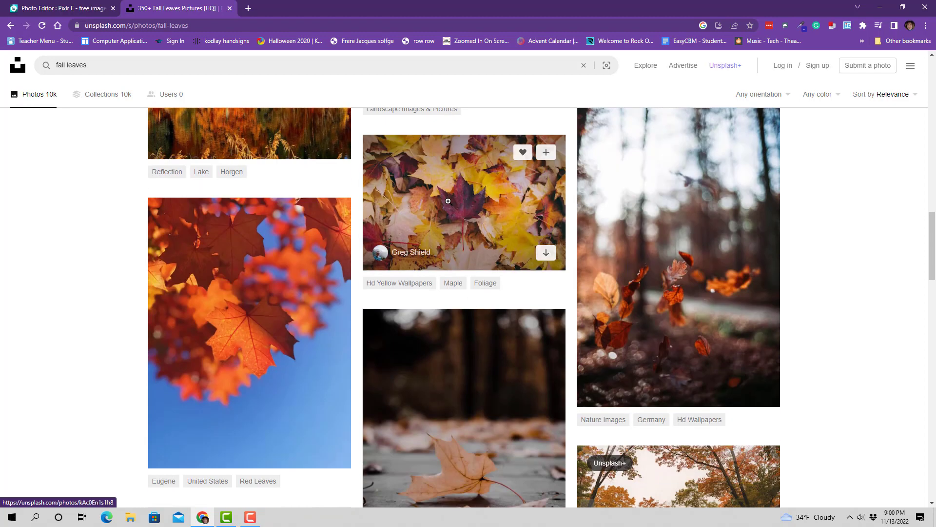
pyautogui.click(448, 201)
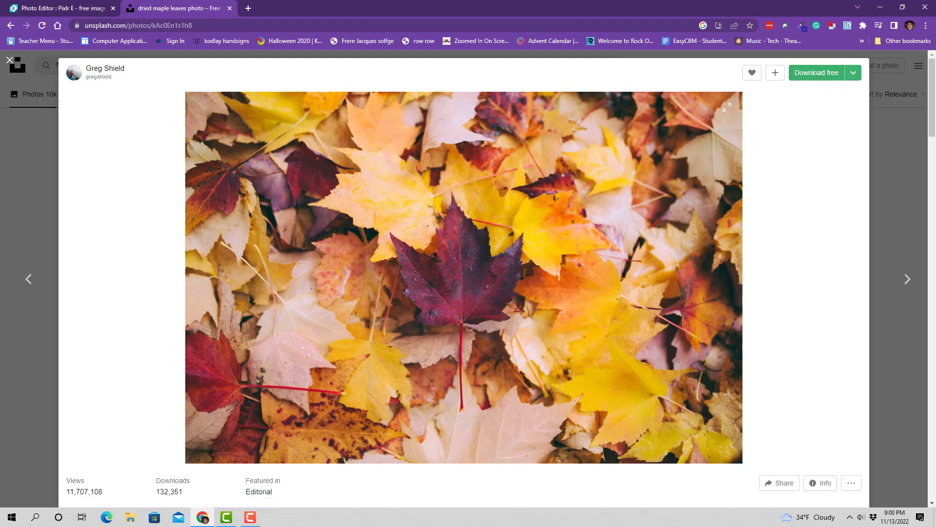
# - Download the maple leaf photo in Medium size (1920 x 1280) to the Desktop as "fall leaves", replacing the existing file, and return to Pixlr E
pyautogui.click(818, 81)
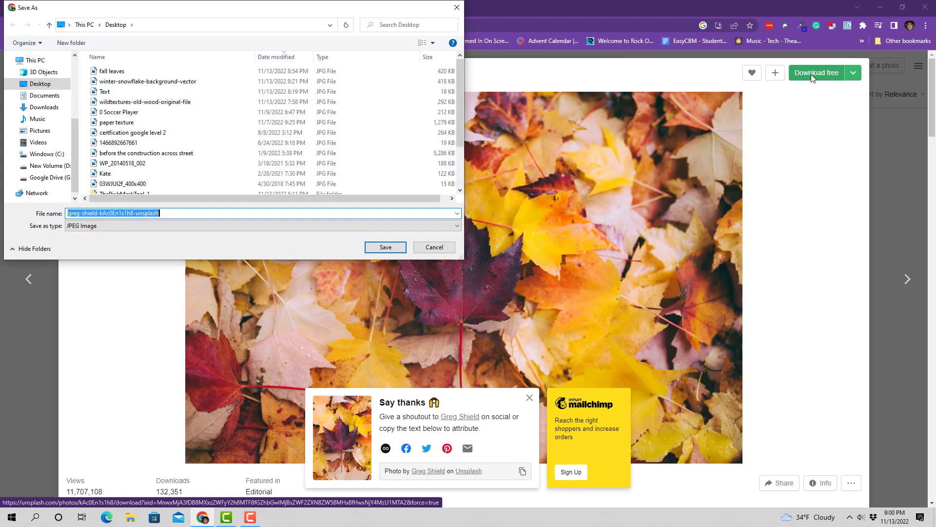
pyautogui.click(457, 7)
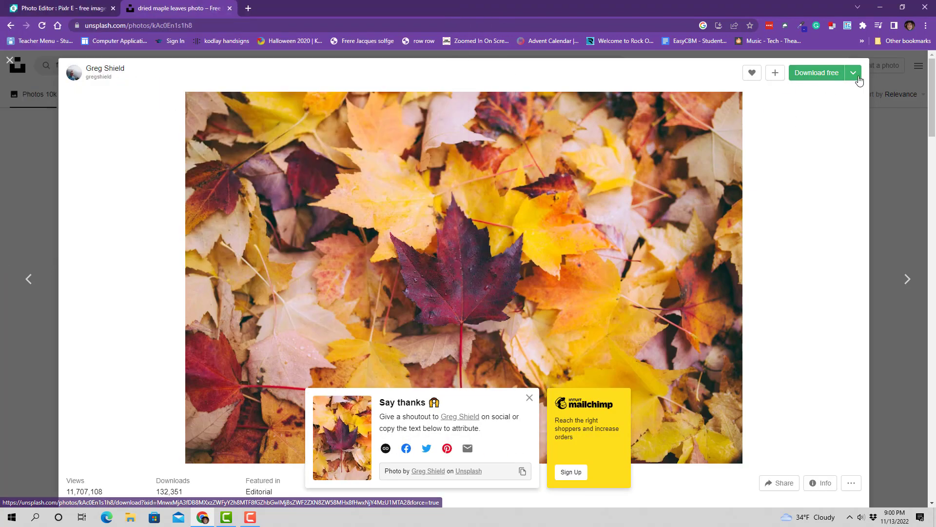
pyautogui.click(853, 80)
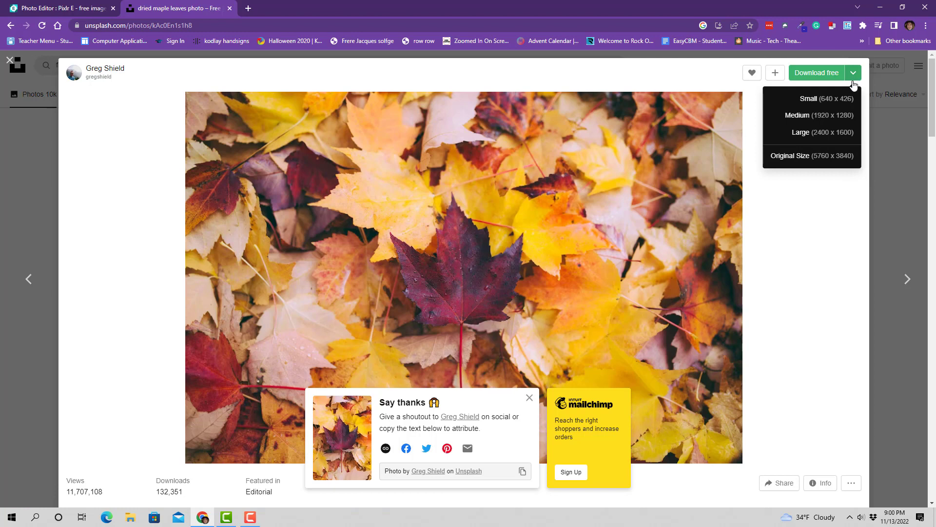
pyautogui.click(810, 119)
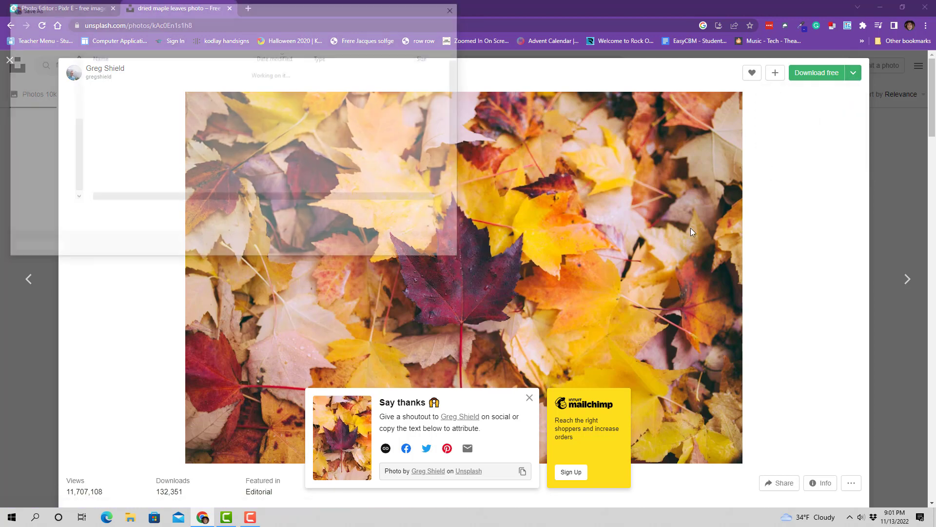
pyautogui.click(112, 71)
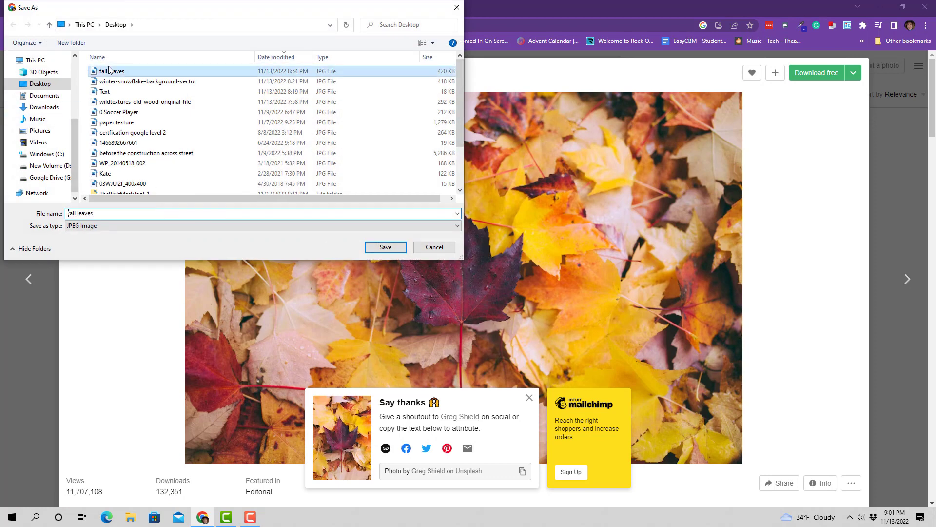
pyautogui.click(404, 248)
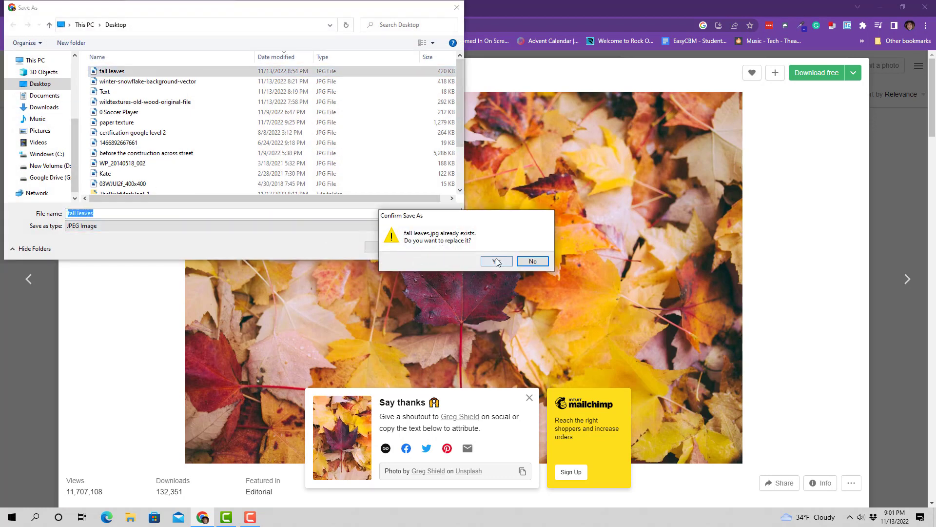
pyautogui.click(496, 258)
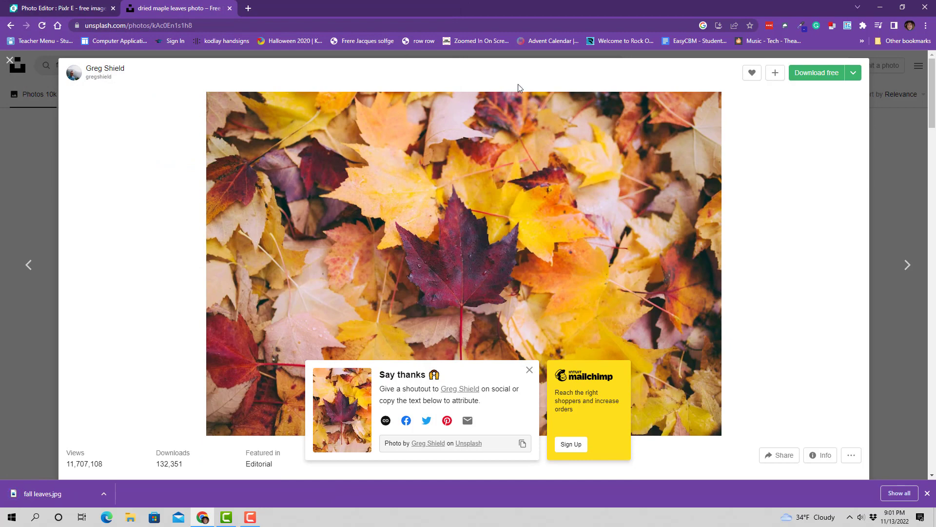
pyautogui.click(57, 11)
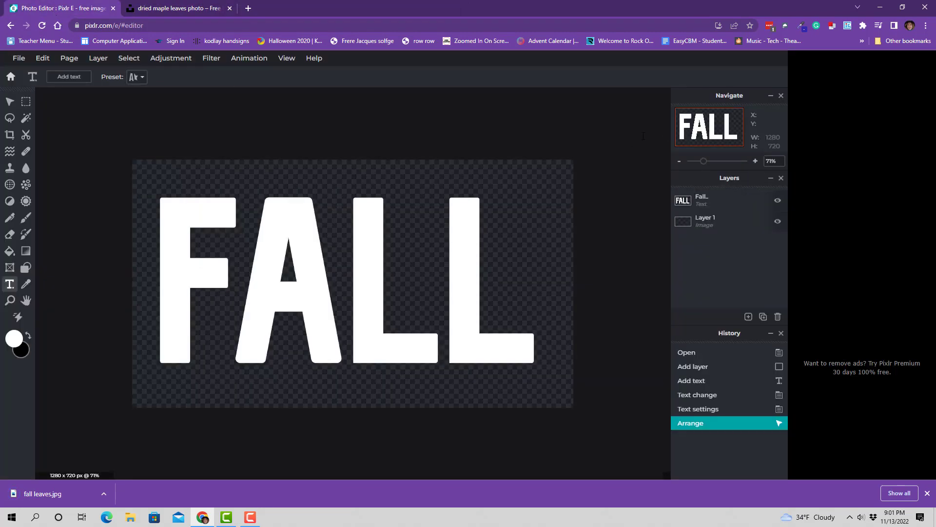
pyautogui.click(332, 119)
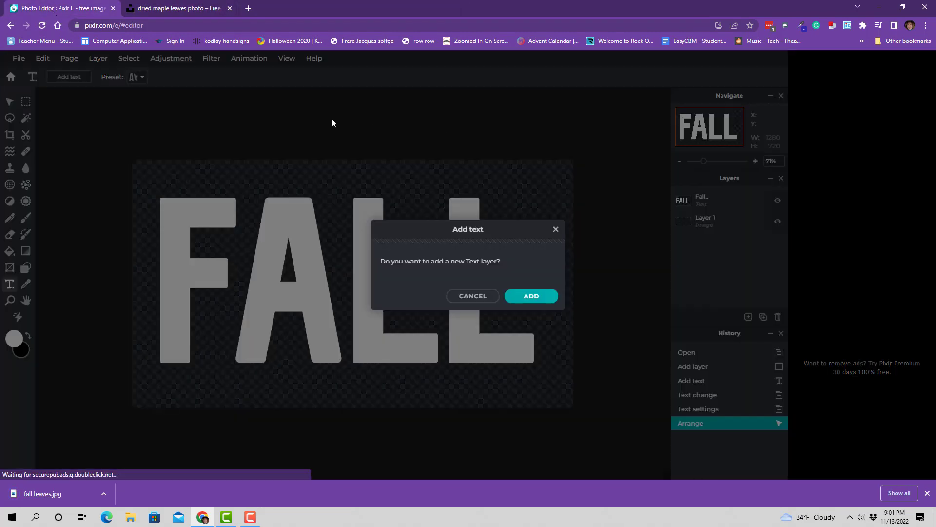
pyautogui.click(531, 296)
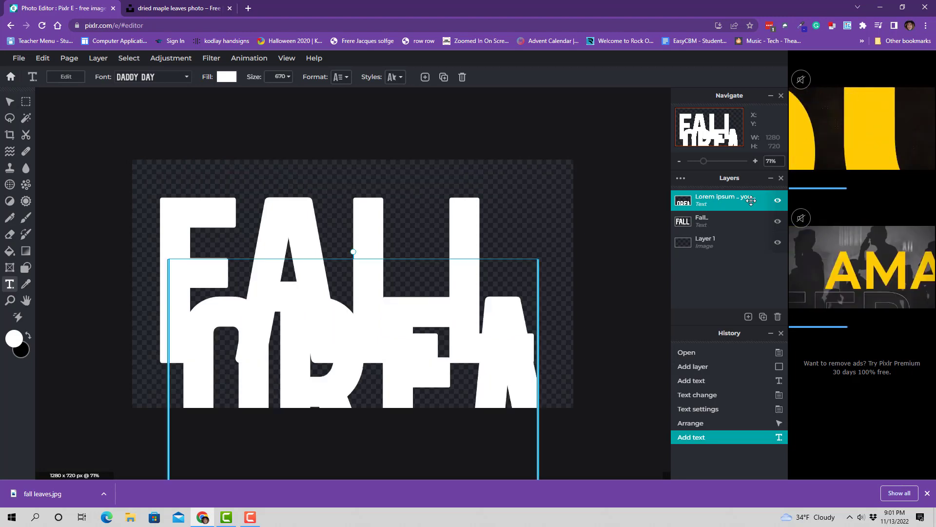
pyautogui.press('Delete')
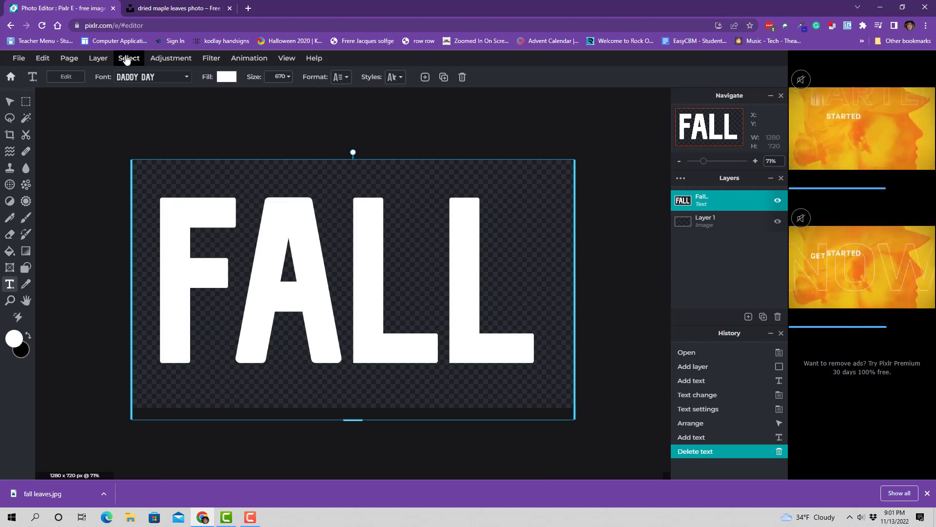
# - Add the "fall leaves" image from the Desktop as a layer and place the "Fall" text layer above it
pyautogui.click(98, 58)
pyautogui.click(98, 58)
pyautogui.click(98, 58)
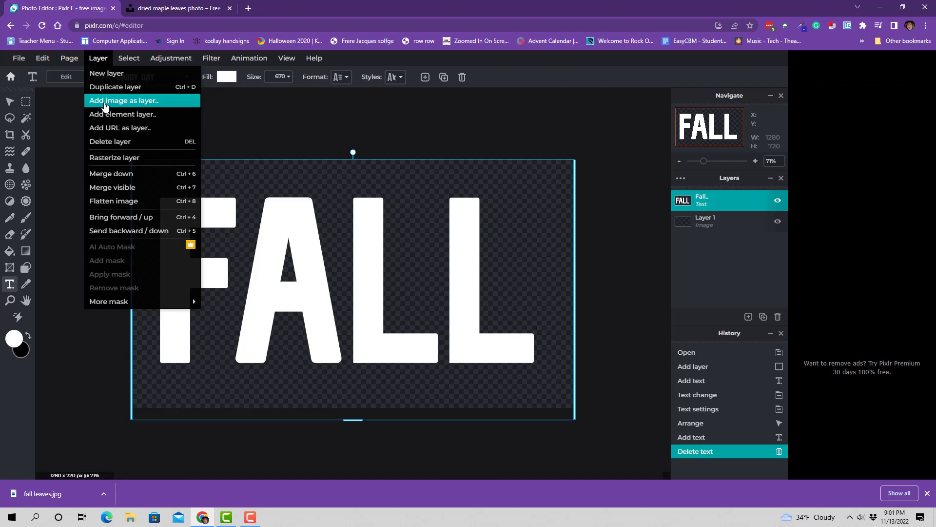
pyautogui.click(104, 102)
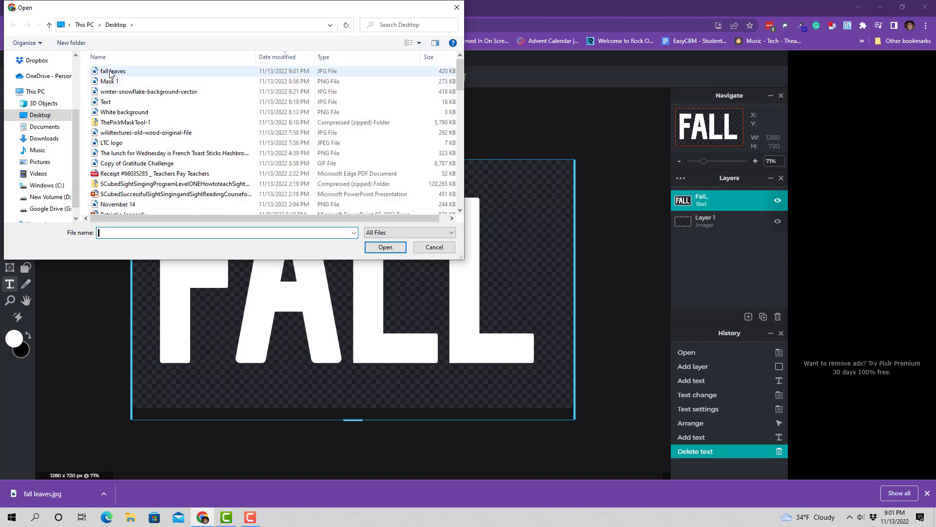
pyautogui.click(113, 71)
pyautogui.click(388, 246)
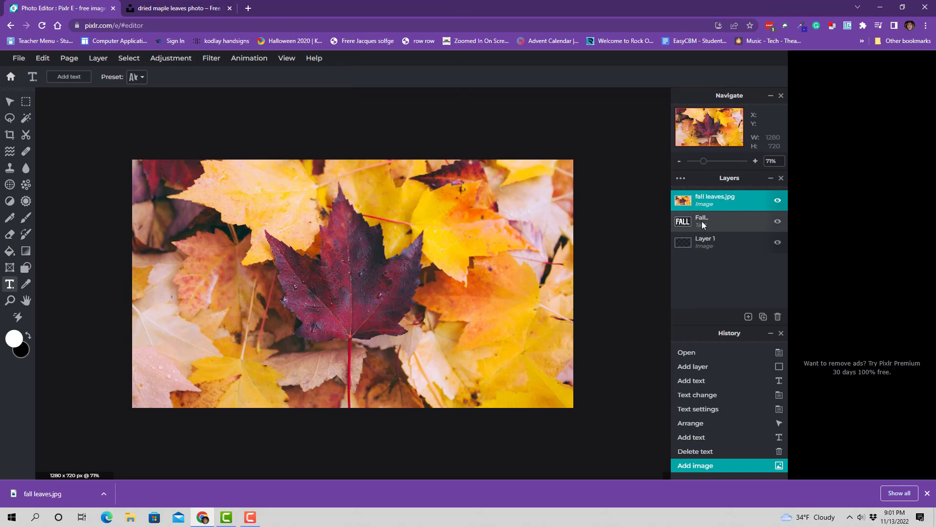
pyautogui.moveTo(703, 224); pyautogui.dragTo(705, 204)
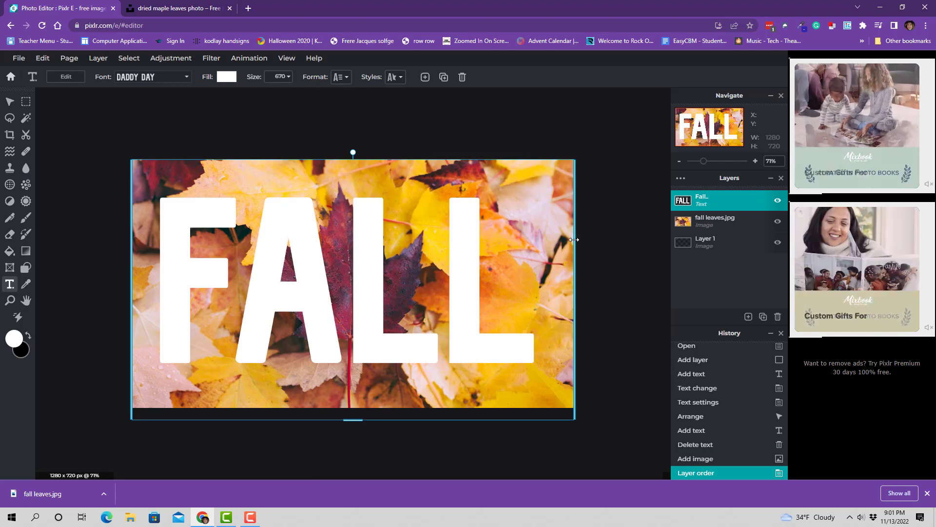
# - Select all four letters of the "Fall" text together with the Magic wand, adding each letter to the selection
pyautogui.click(25, 120)
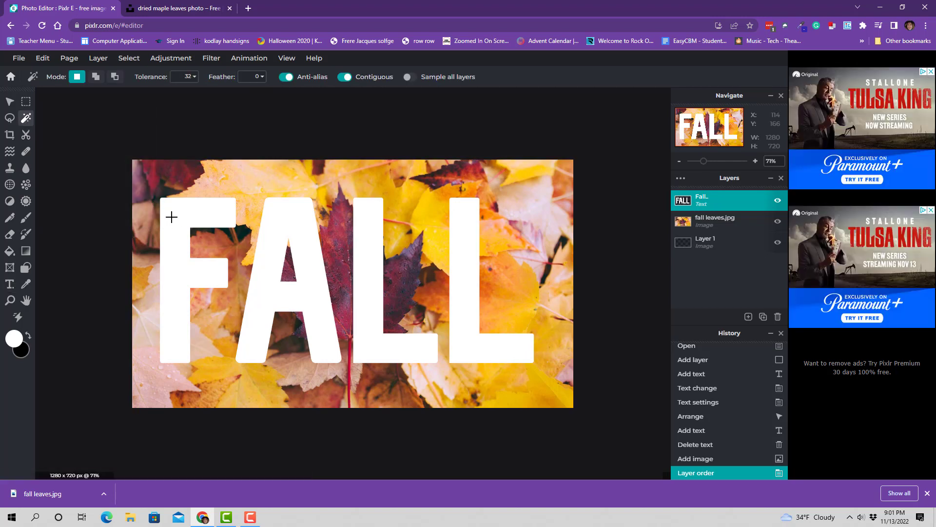
pyautogui.press('shift')
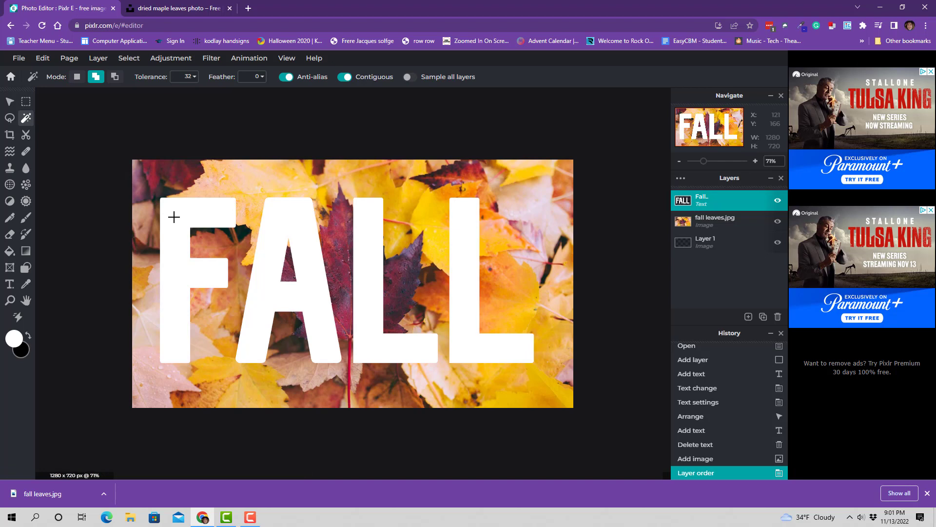
pyautogui.click(174, 217)
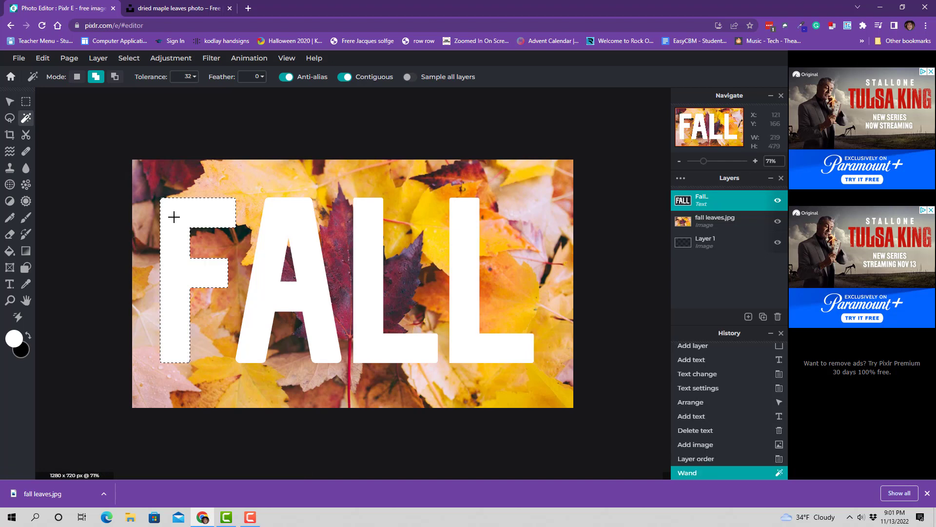
pyautogui.click(267, 260)
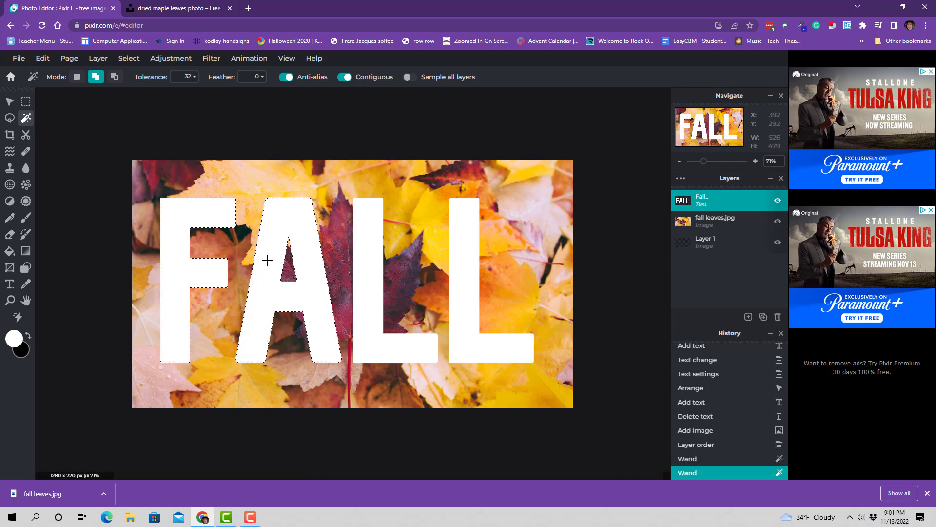
pyautogui.click(370, 255)
pyautogui.click(463, 249)
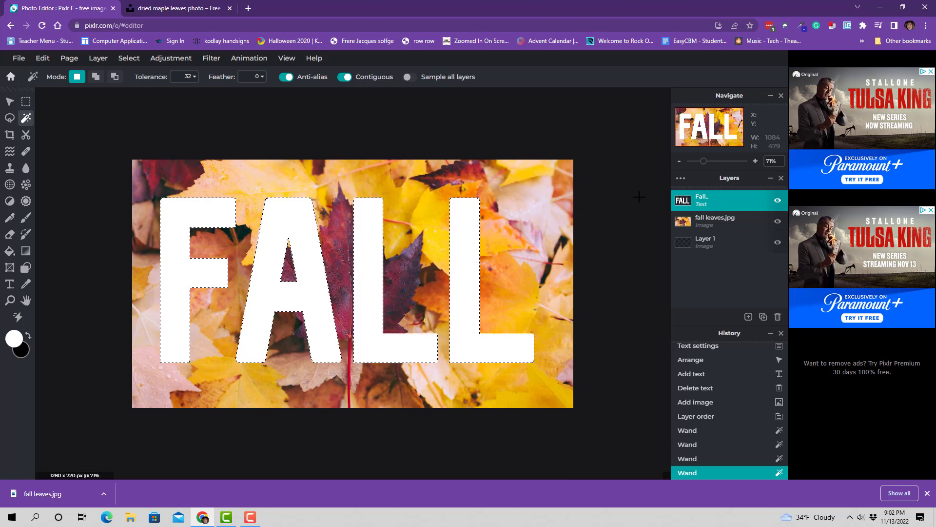
# - Hide the "Fall" text layer and convert the letter selection to a mask on the fall leaves.jpg layer
pyautogui.click(778, 202)
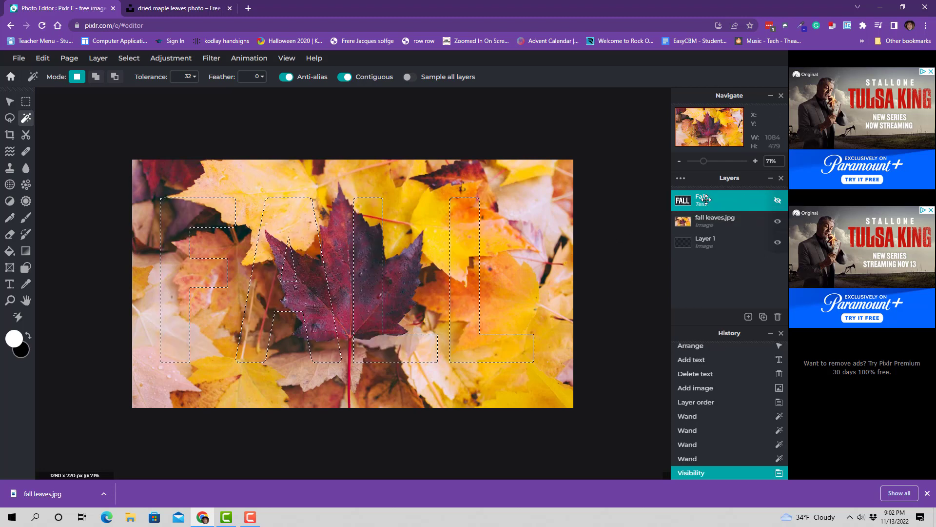
pyautogui.click(709, 224)
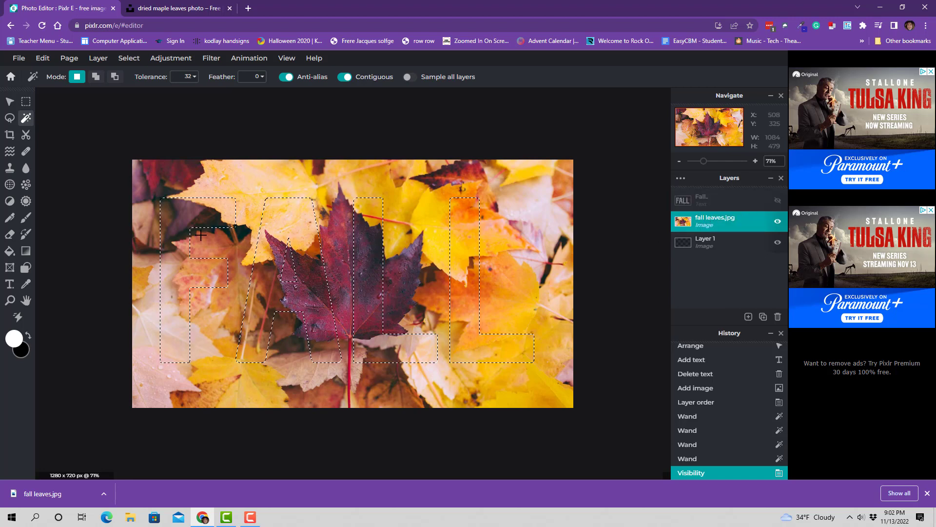
pyautogui.click(129, 58)
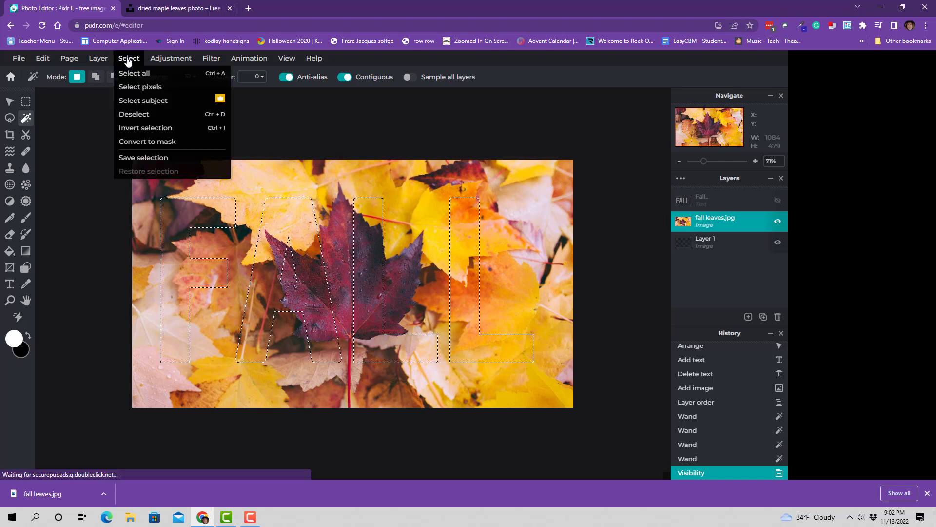
pyautogui.click(141, 145)
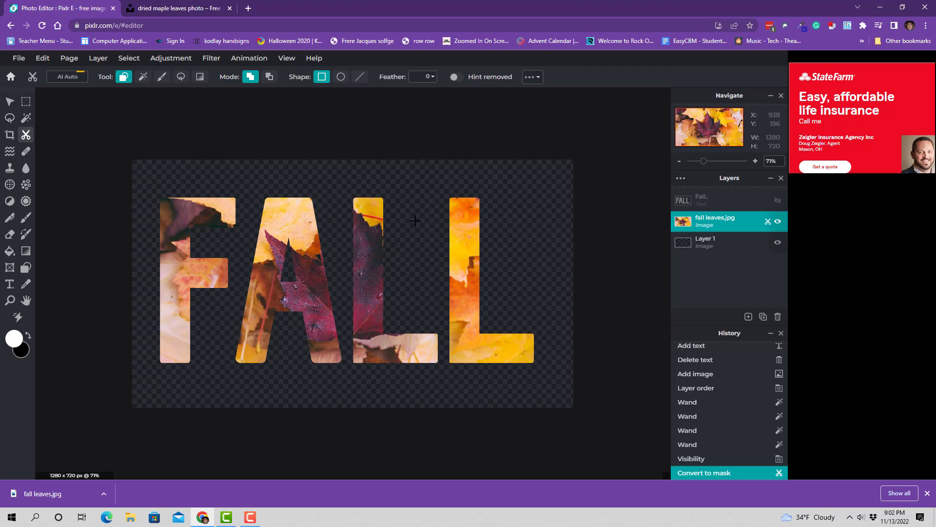
# - Save the design to the Desktop as a transparent PNG named "Mask 1", replacing the existing file, and dismiss the premium offer
pyautogui.click(18, 58)
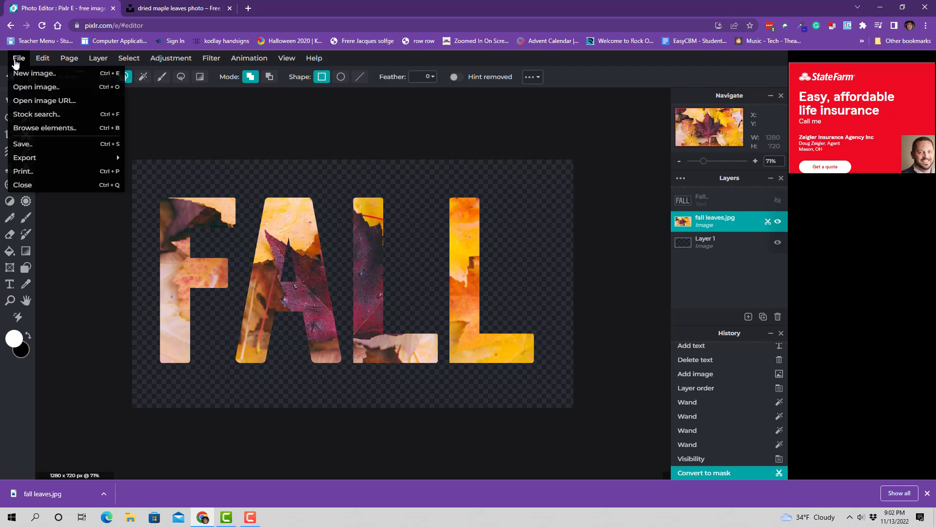
pyautogui.click(23, 143)
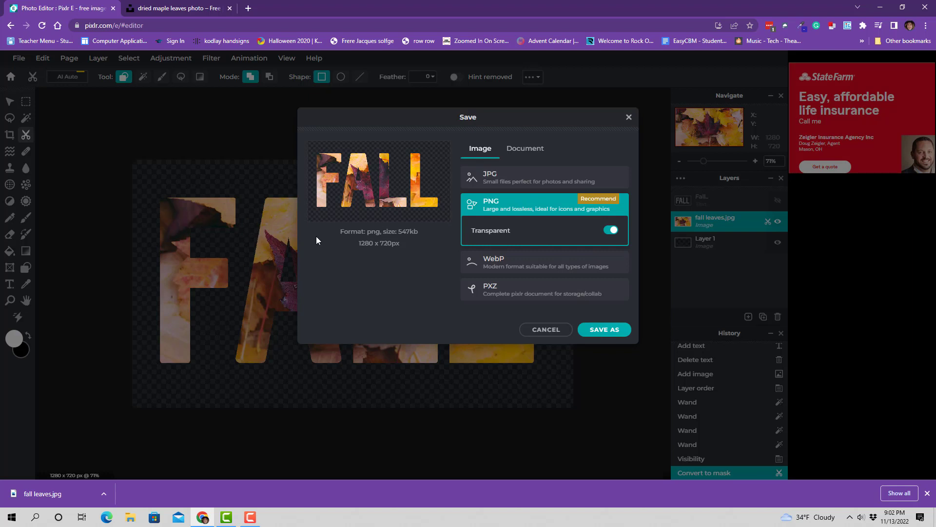
pyautogui.click(614, 331)
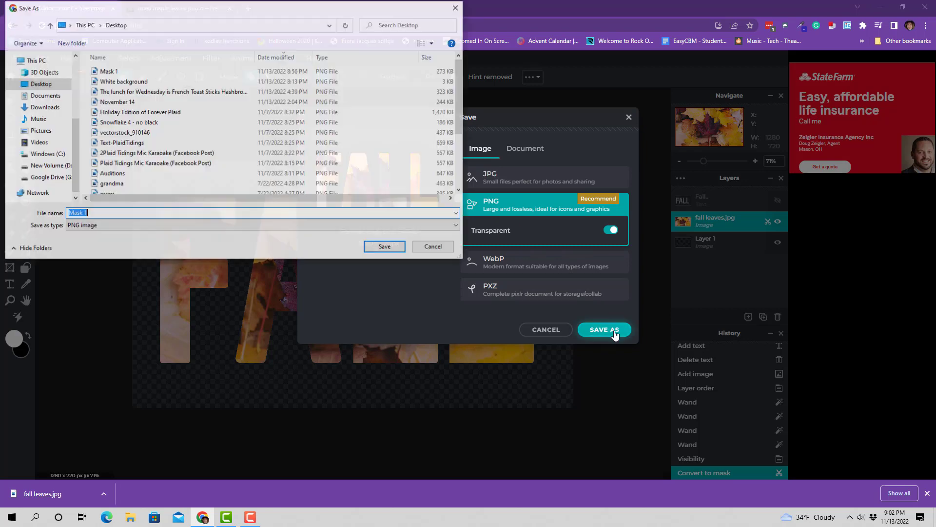
pyautogui.click(390, 252)
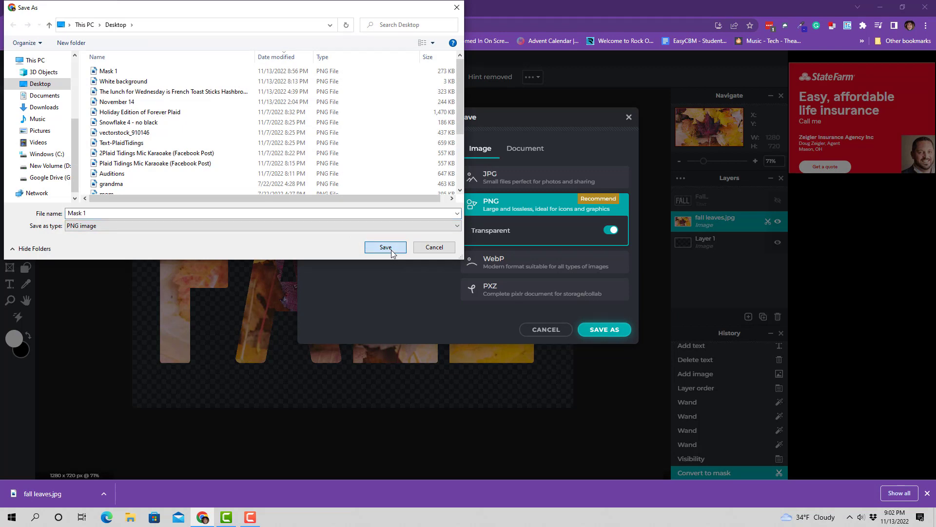
pyautogui.click(495, 264)
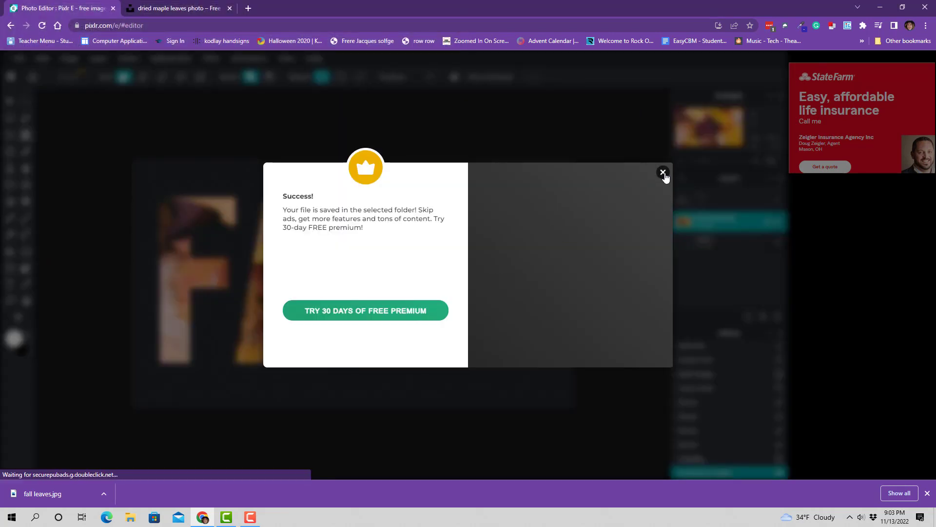
pyautogui.click(663, 173)
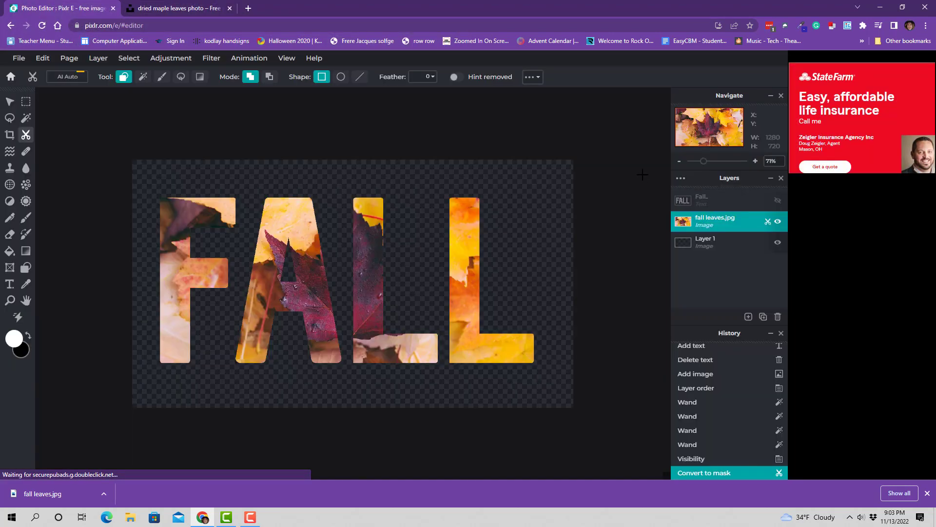